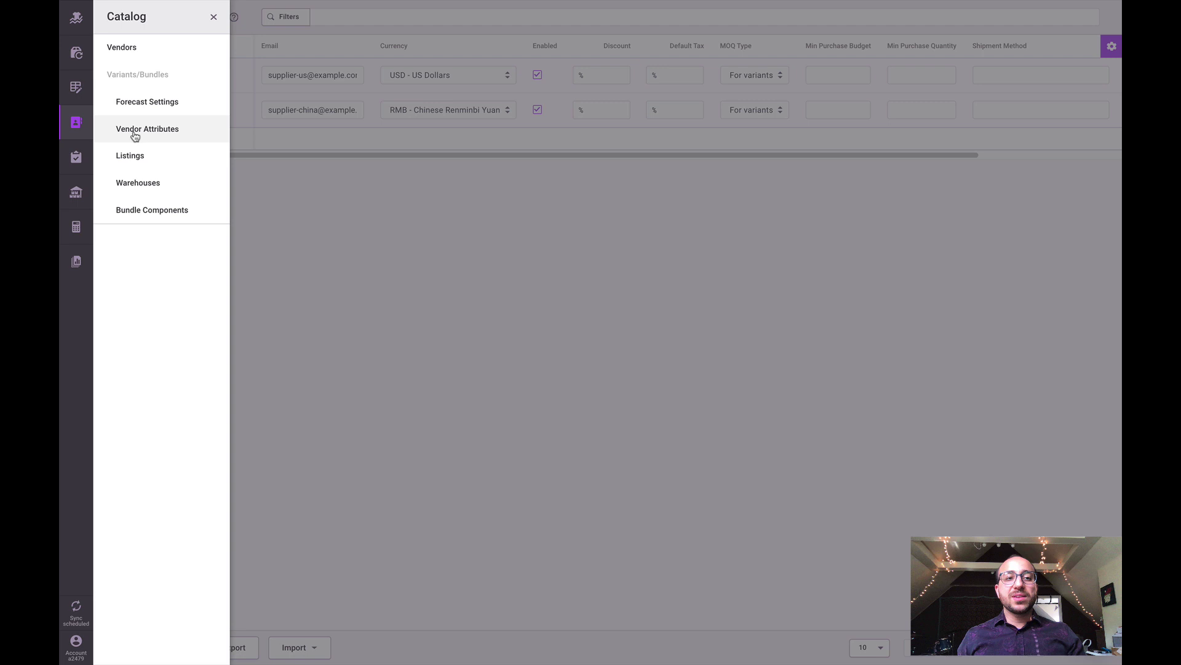
# - Show the Catalog vendor list and scroll across the Supplier US and Supplier China columns
pyautogui.click(161, 57)
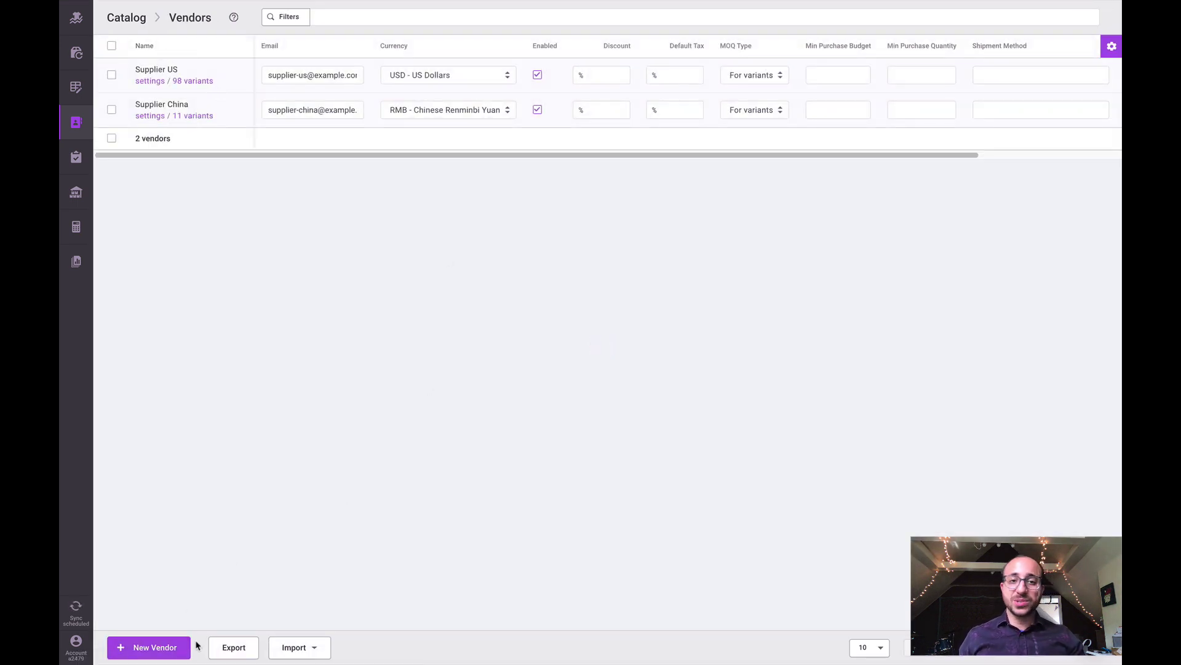
pyautogui.moveTo(312, 158); pyautogui.dragTo(220, 69)
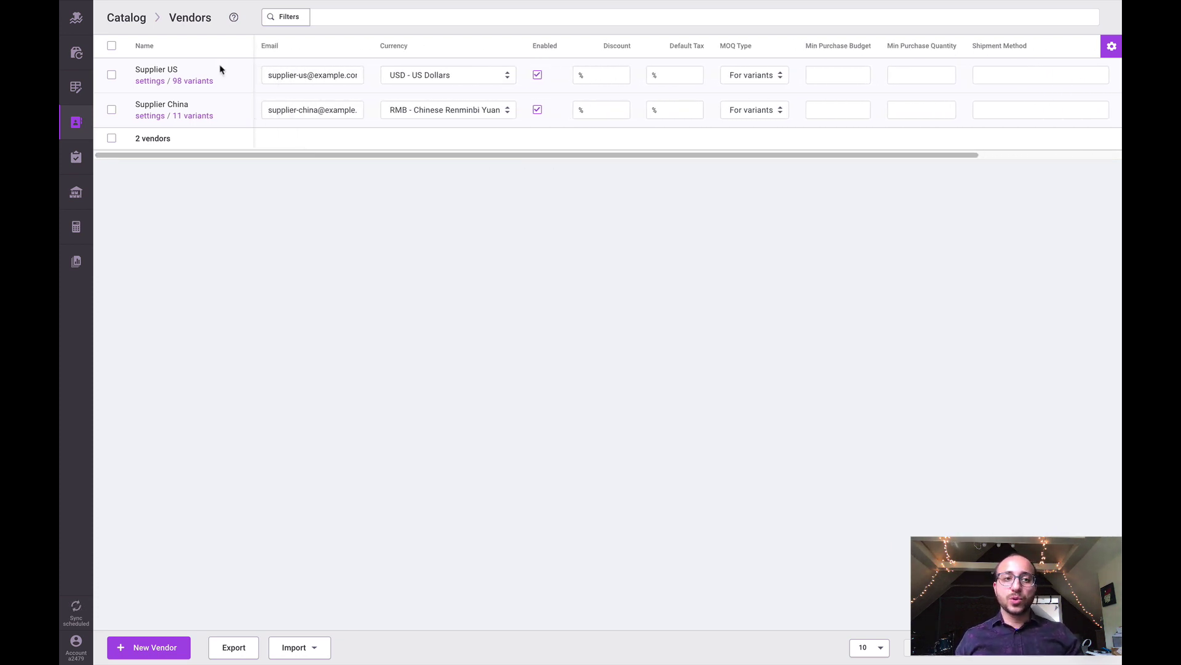
pyautogui.click(150, 83)
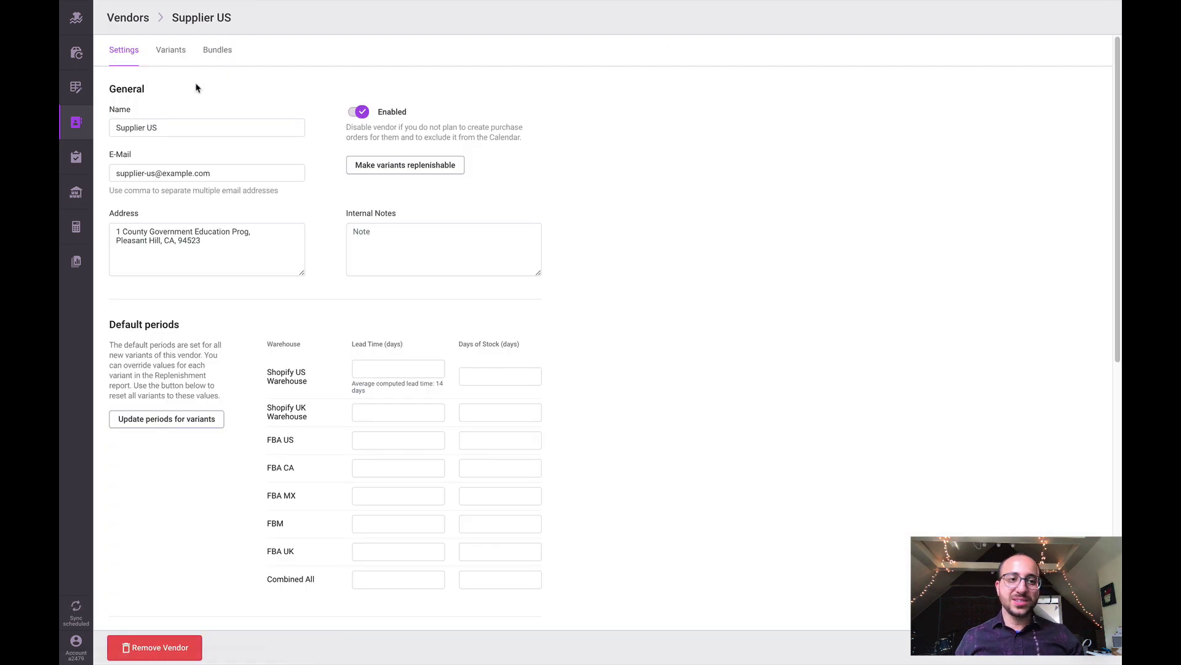
pyautogui.hotkey('alt', 'Left')
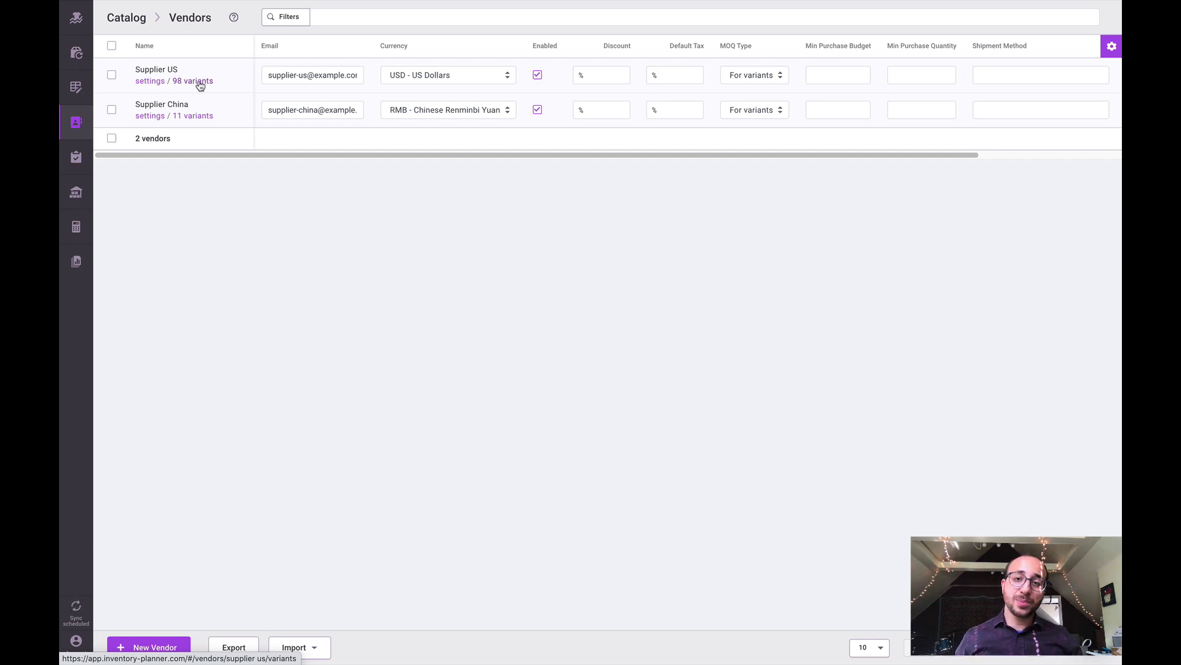
pyautogui.click(200, 82)
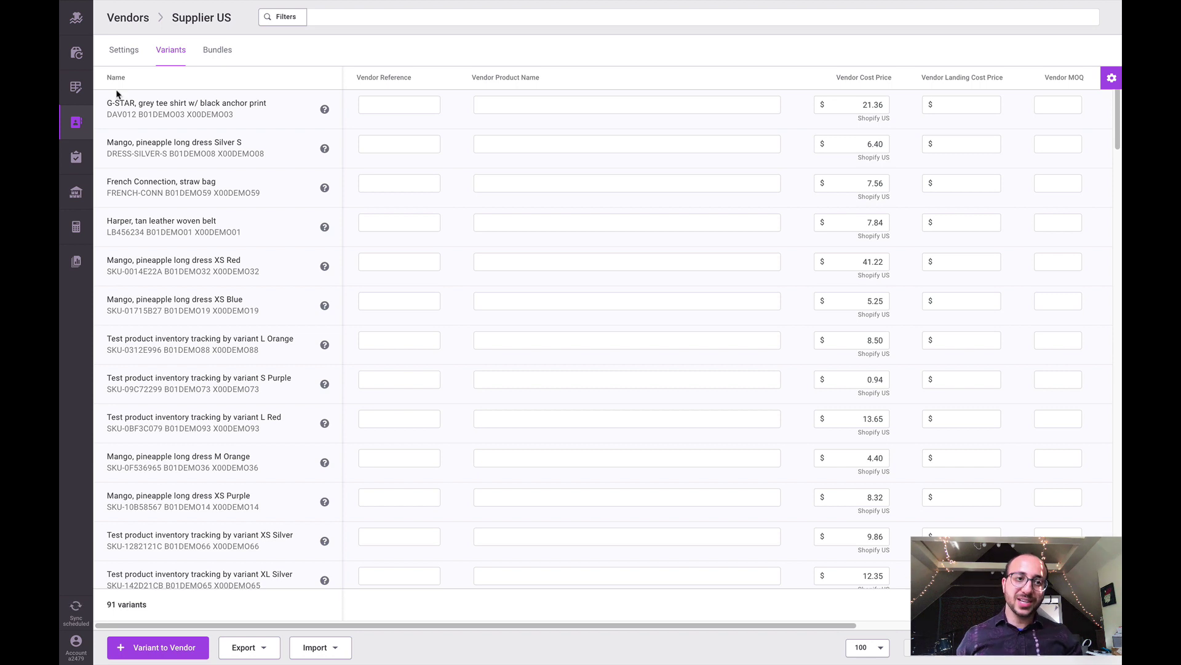
pyautogui.hotkey('alt', 'Left')
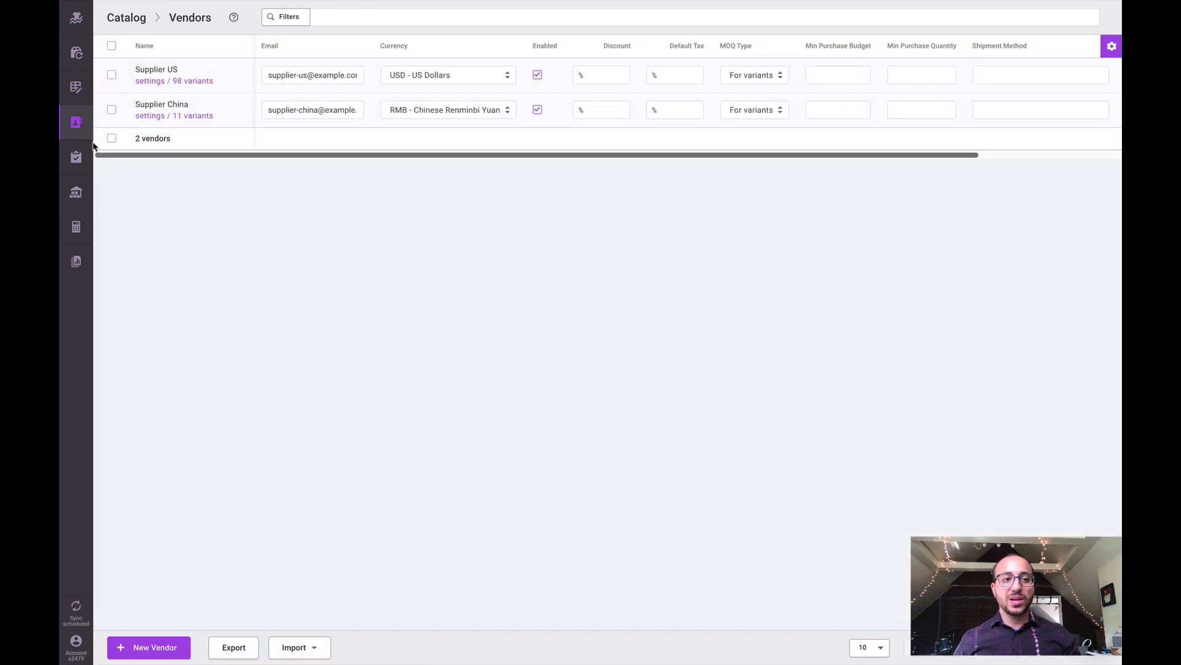
# - View the variant forecast settings list, then the account-wide default Forecast settings
pyautogui.click(77, 122)
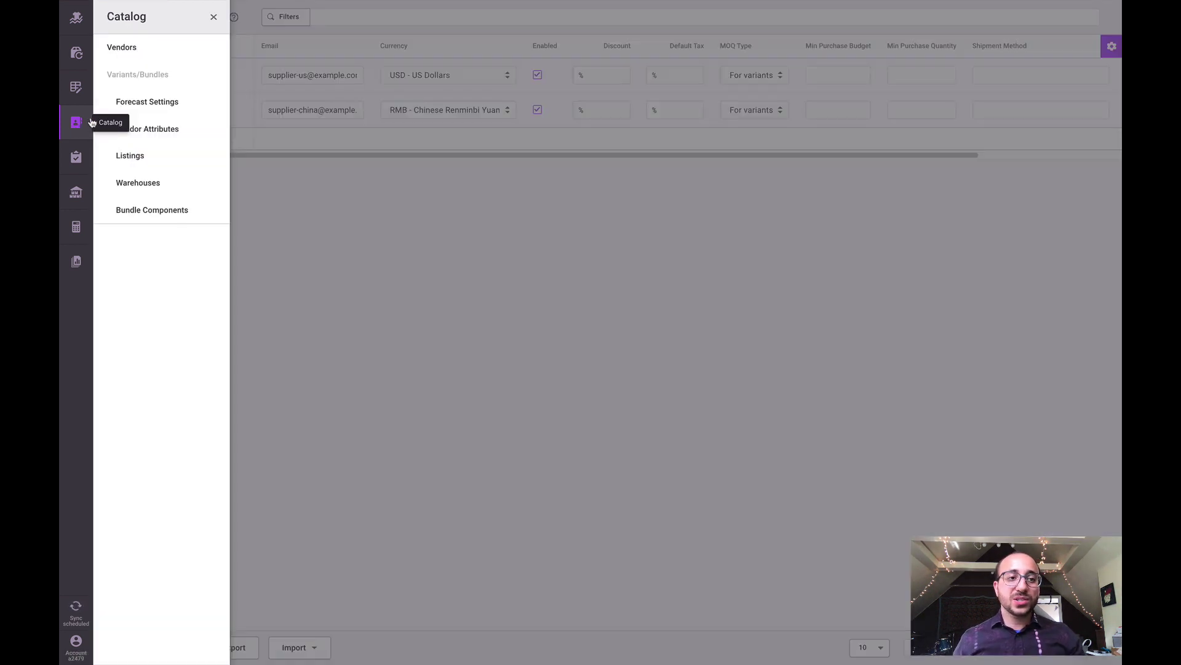
pyautogui.click(165, 104)
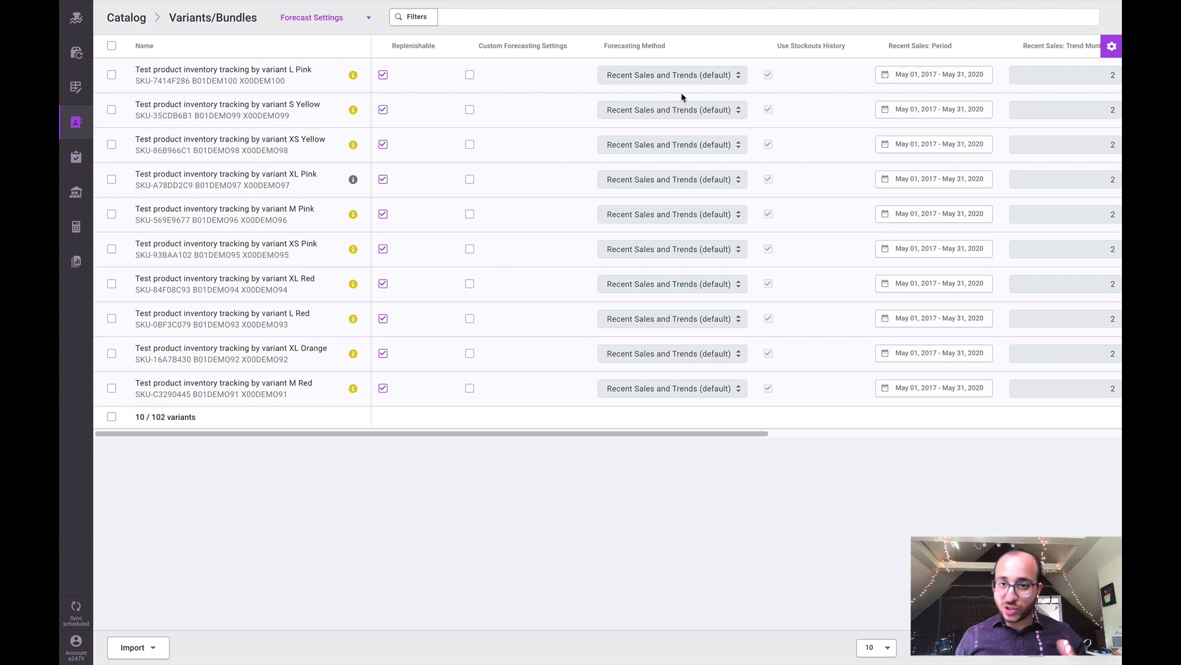
pyautogui.click(78, 652)
pyautogui.click(196, 47)
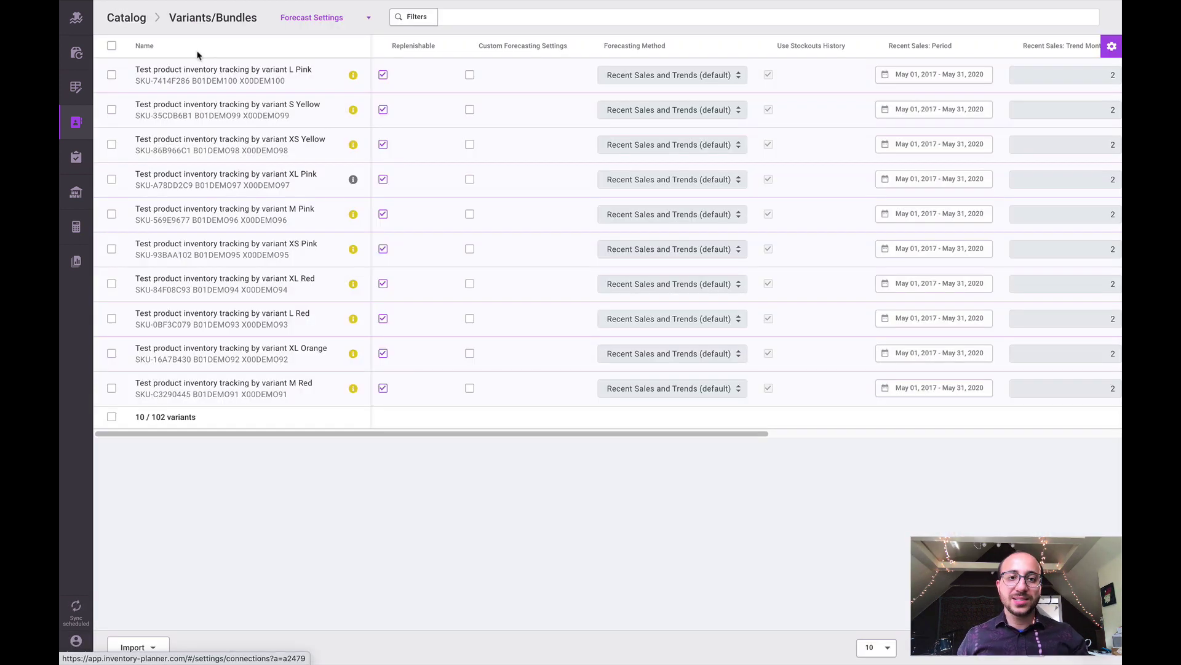
pyautogui.click(318, 49)
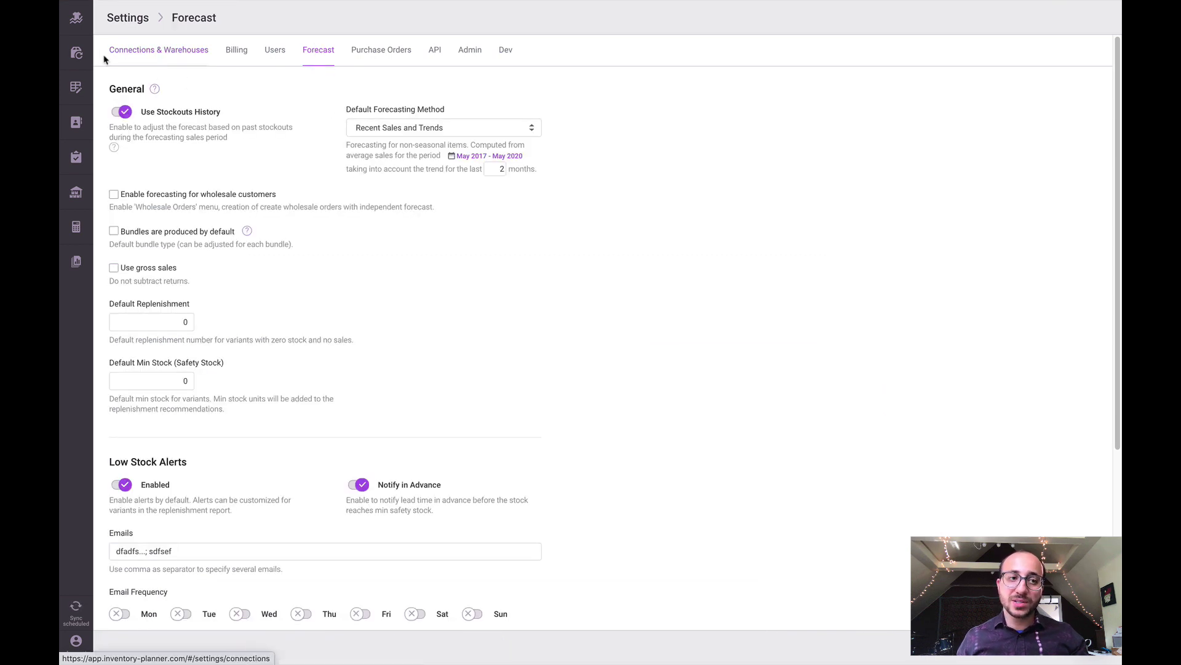
# - Toggle custom forecasting on the XL Silver dress in Replenishment, then discard the change
pyautogui.click(77, 55)
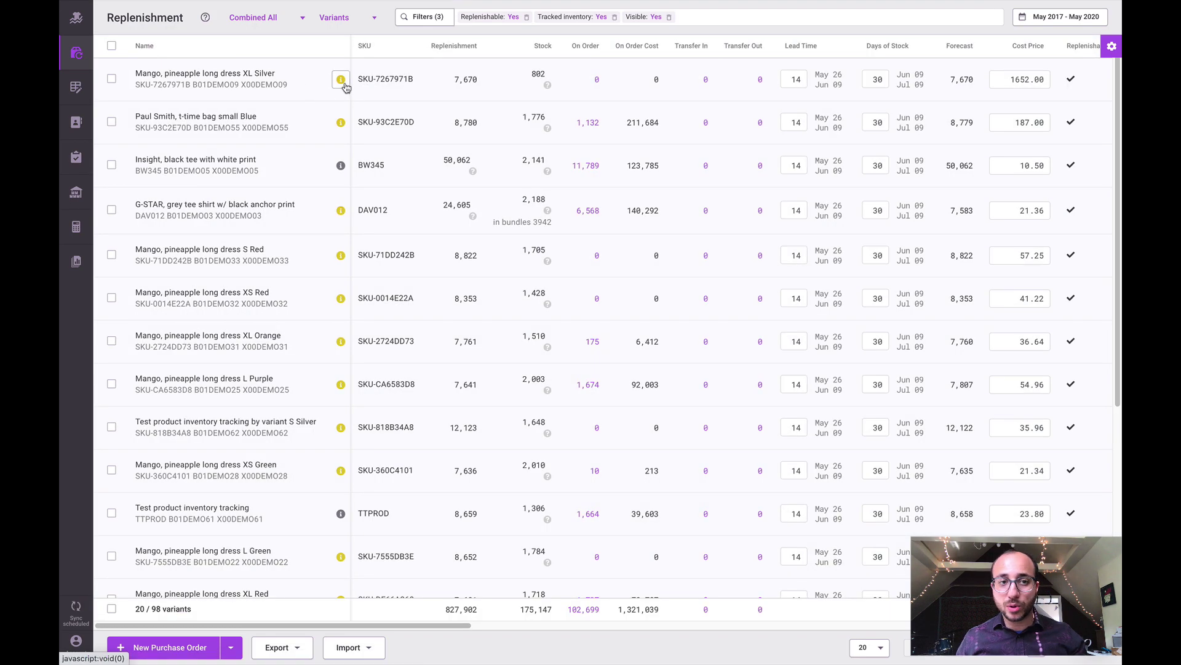
pyautogui.click(340, 79)
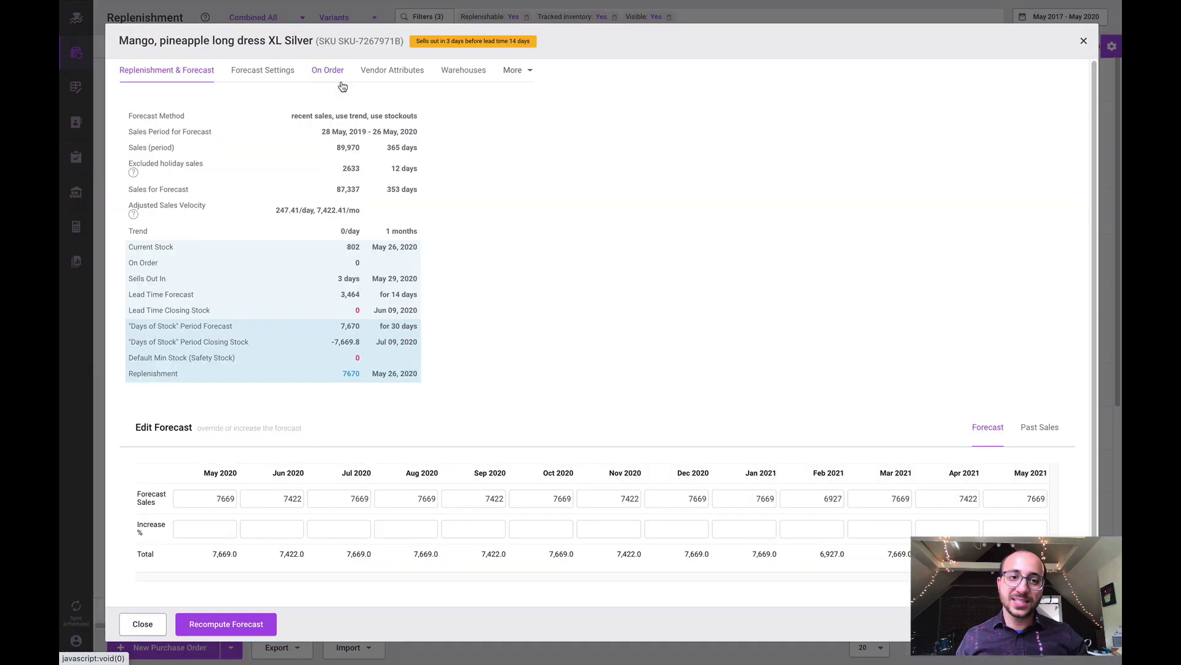
pyautogui.click(268, 72)
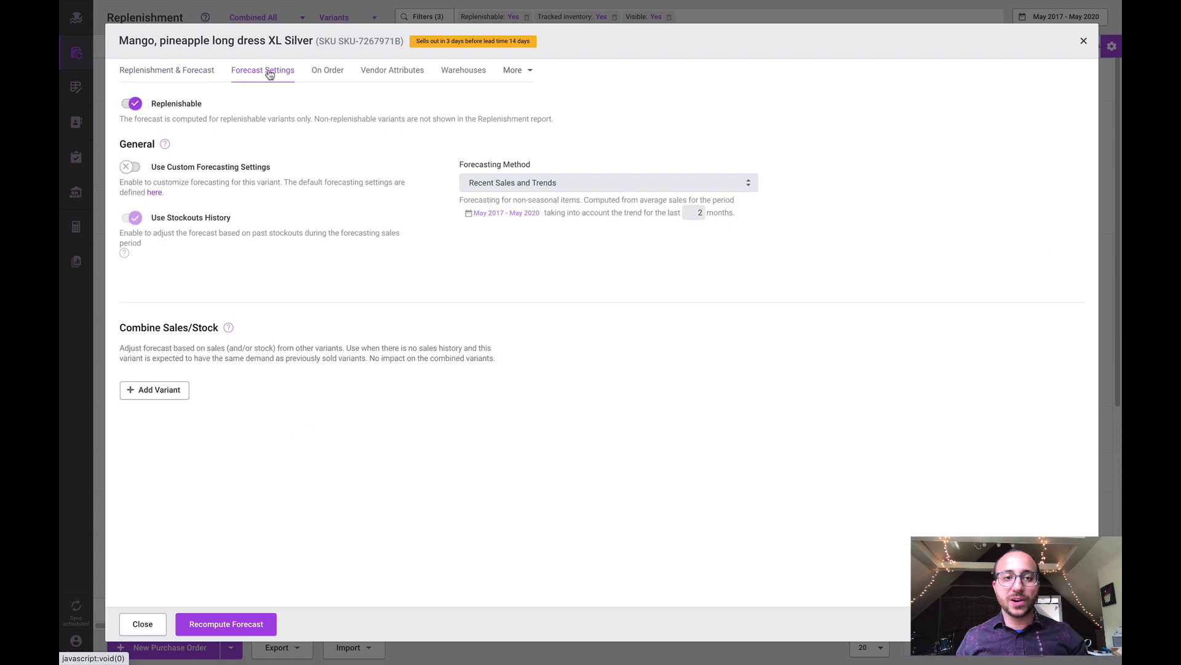
pyautogui.click(127, 172)
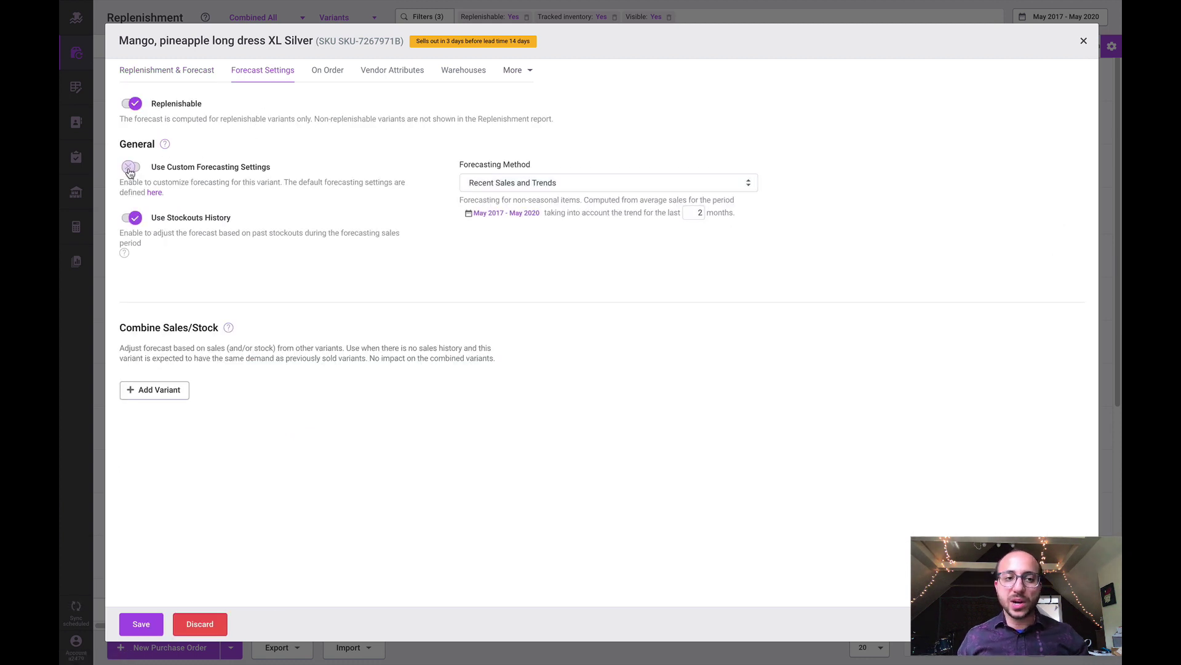
pyautogui.click(200, 624)
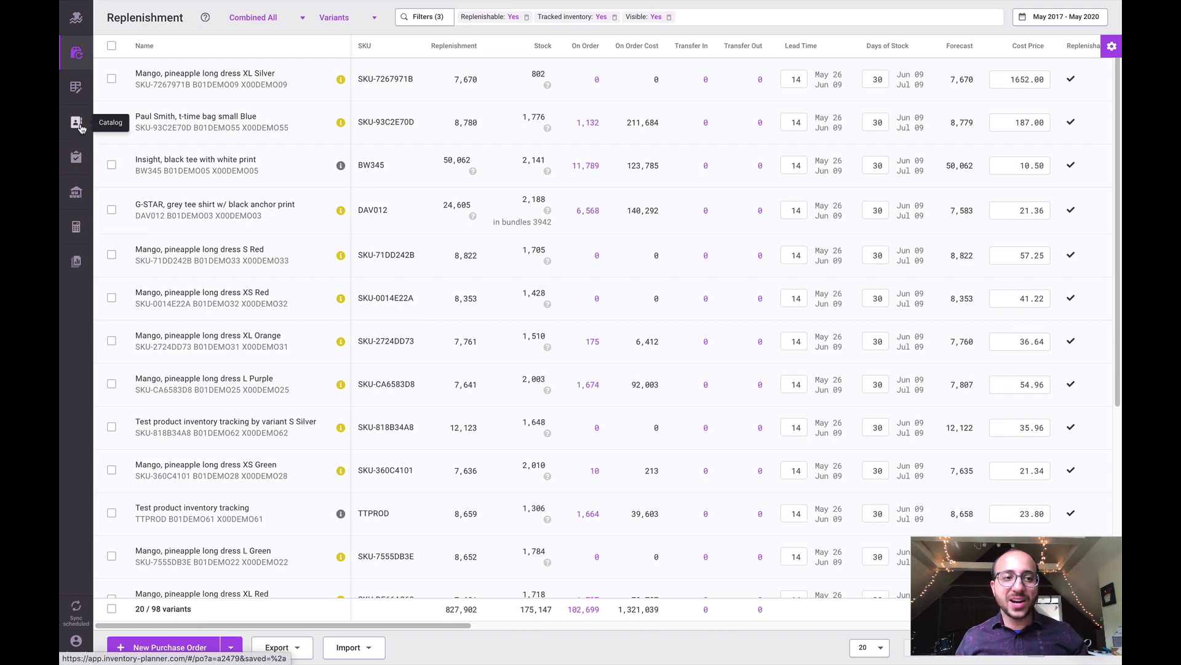
# - Enable custom forecasting for L Pink and S Yellow, set S Yellow to Last Sales over 14 days, and save
pyautogui.click(76, 122)
pyautogui.click(136, 108)
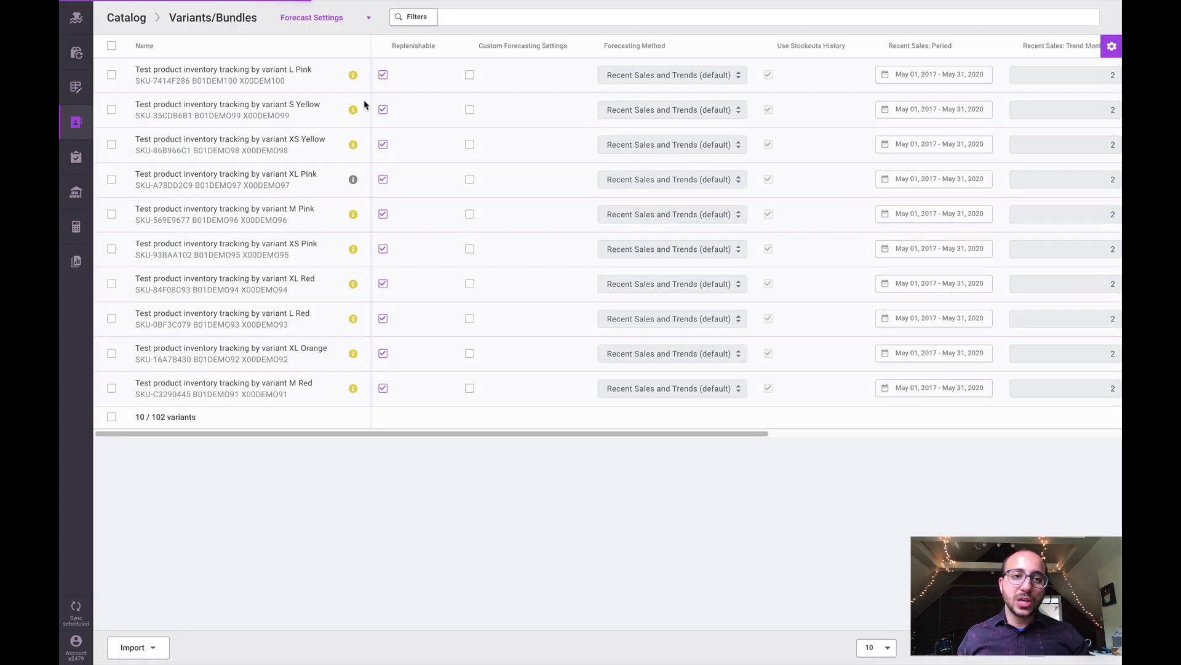
pyautogui.click(470, 75)
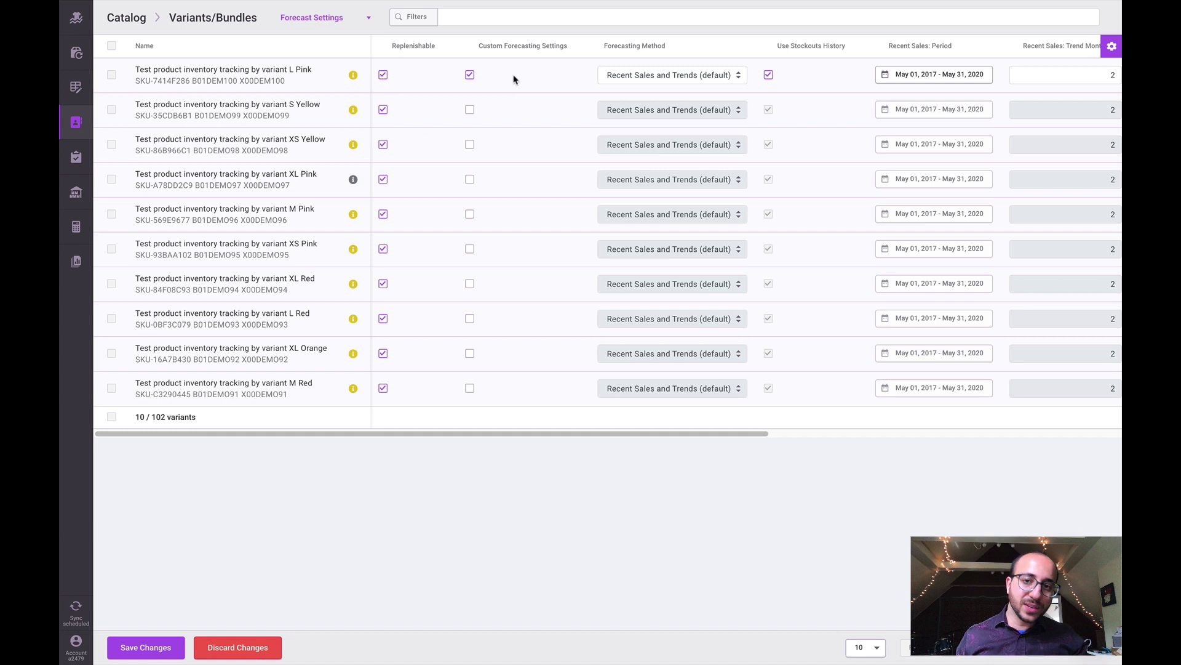
pyautogui.click(470, 110)
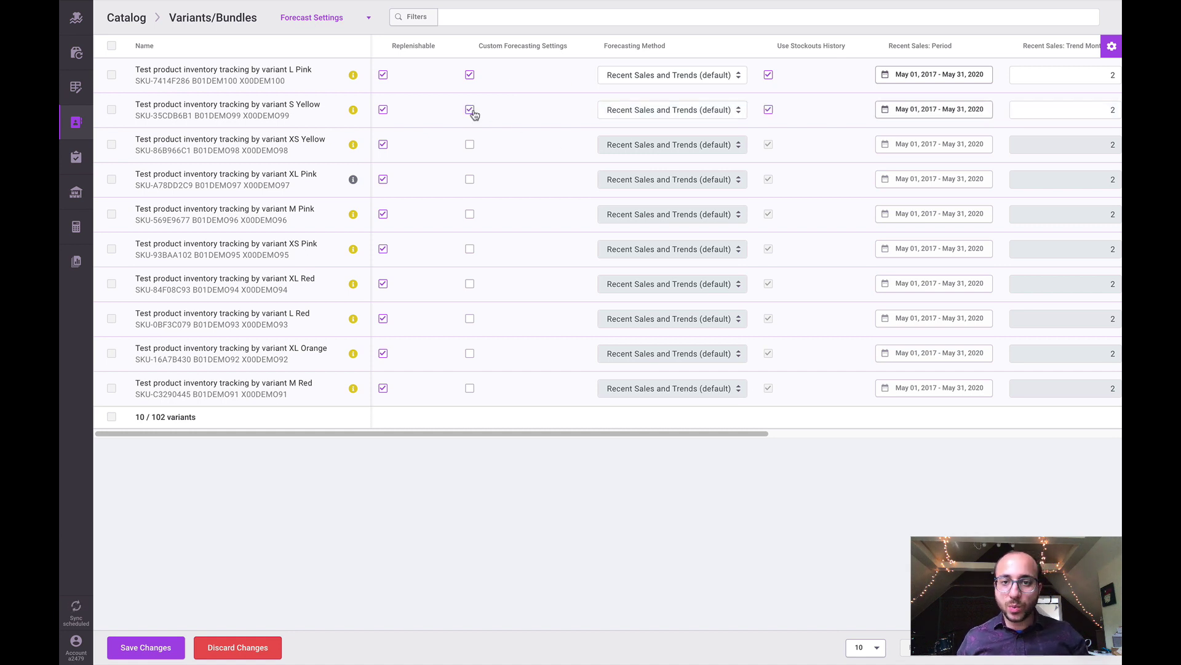
pyautogui.click(668, 114)
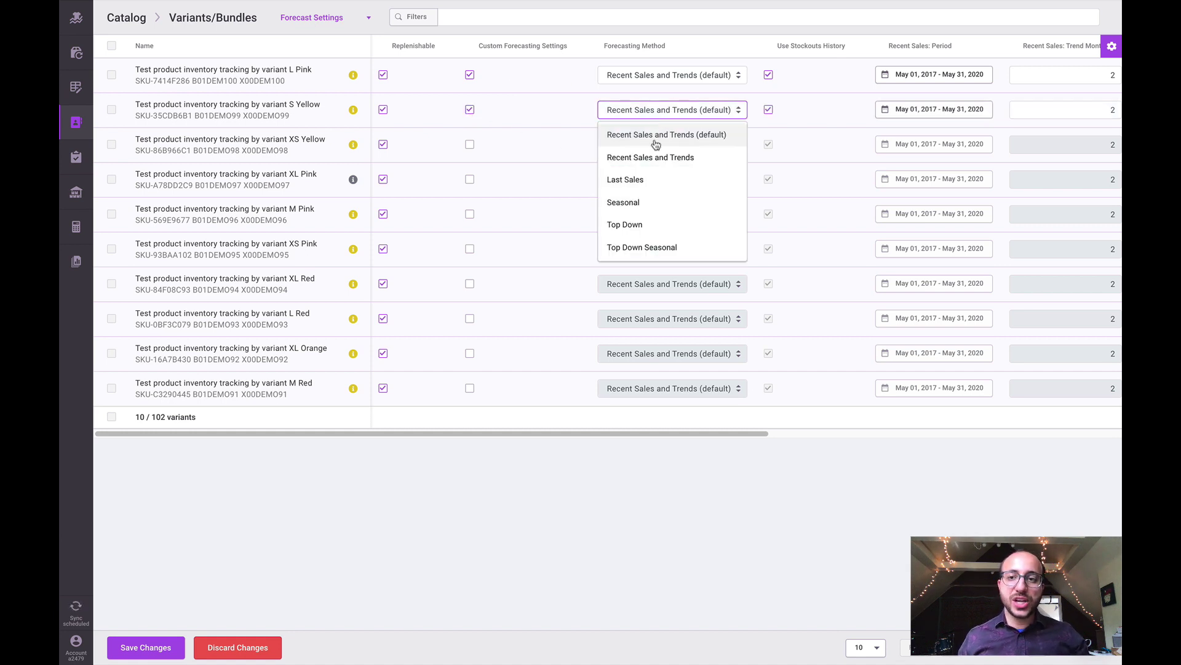
pyautogui.click(689, 184)
pyautogui.moveTo(603, 432); pyautogui.dragTo(780, 417)
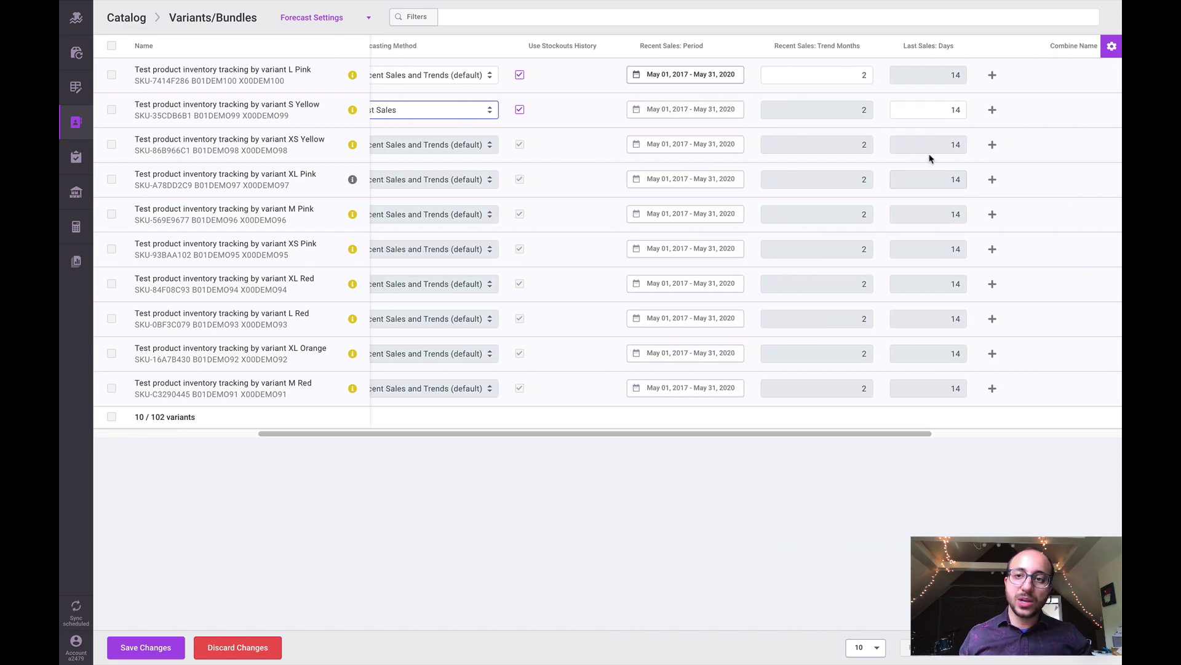
pyautogui.moveTo(947, 109); pyautogui.dragTo(974, 114)
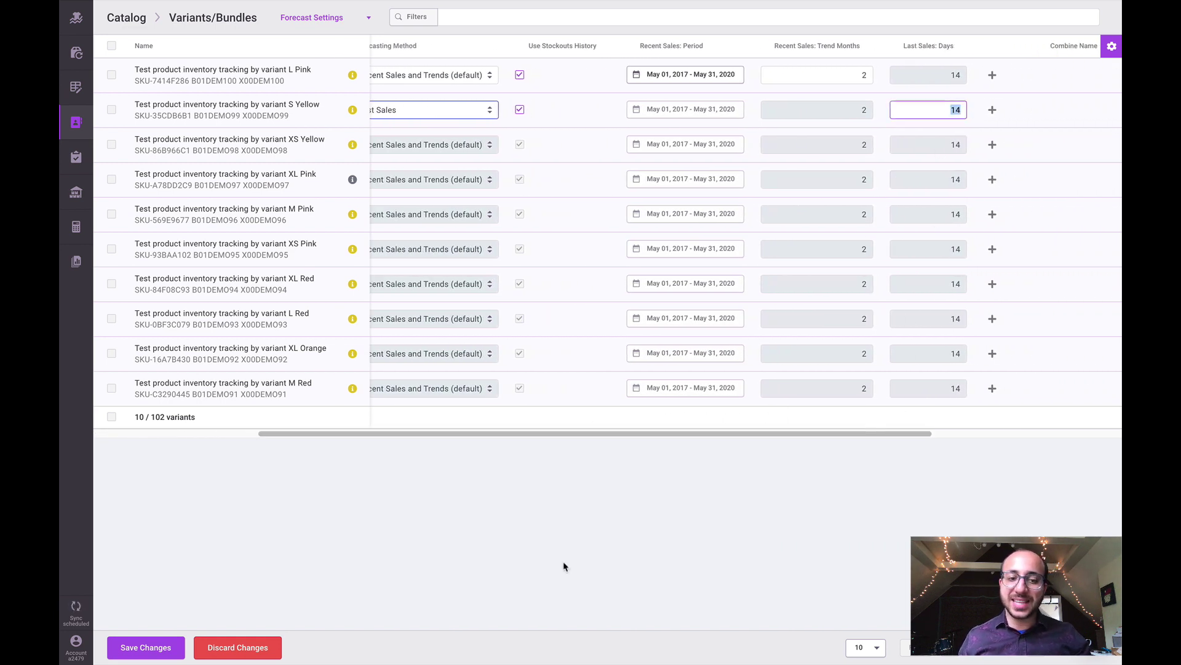
pyautogui.click(160, 646)
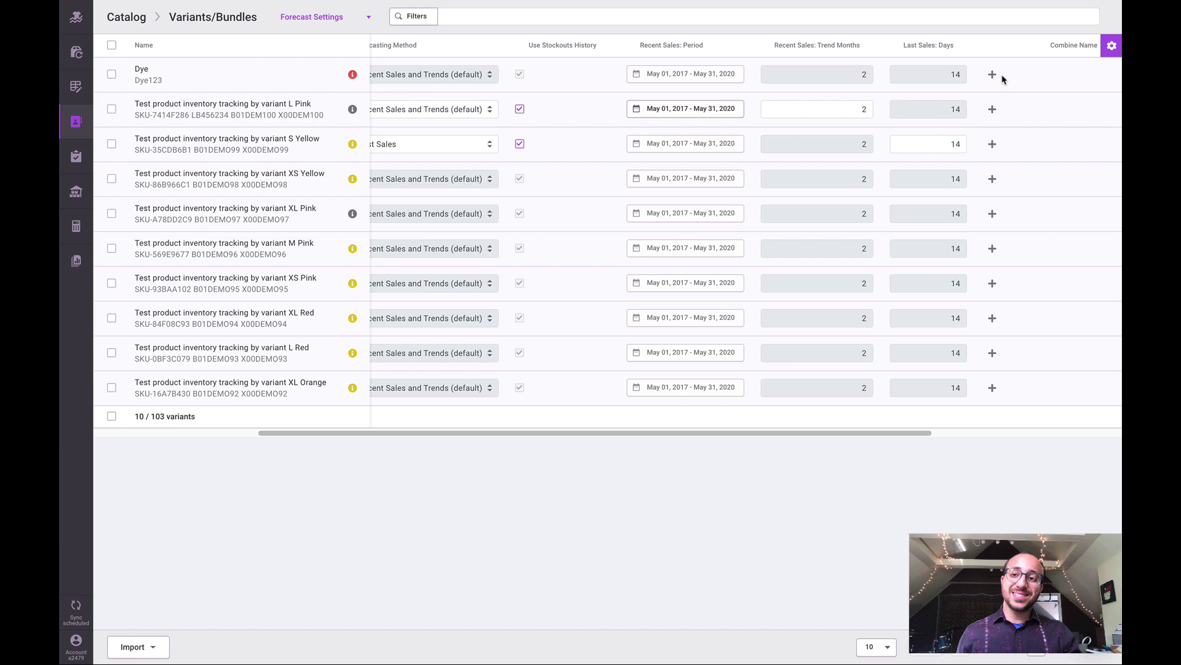
# - Add L Pink as the variant combined with S Yellow's forecast
pyautogui.moveTo(904, 434); pyautogui.dragTo(1065, 429)
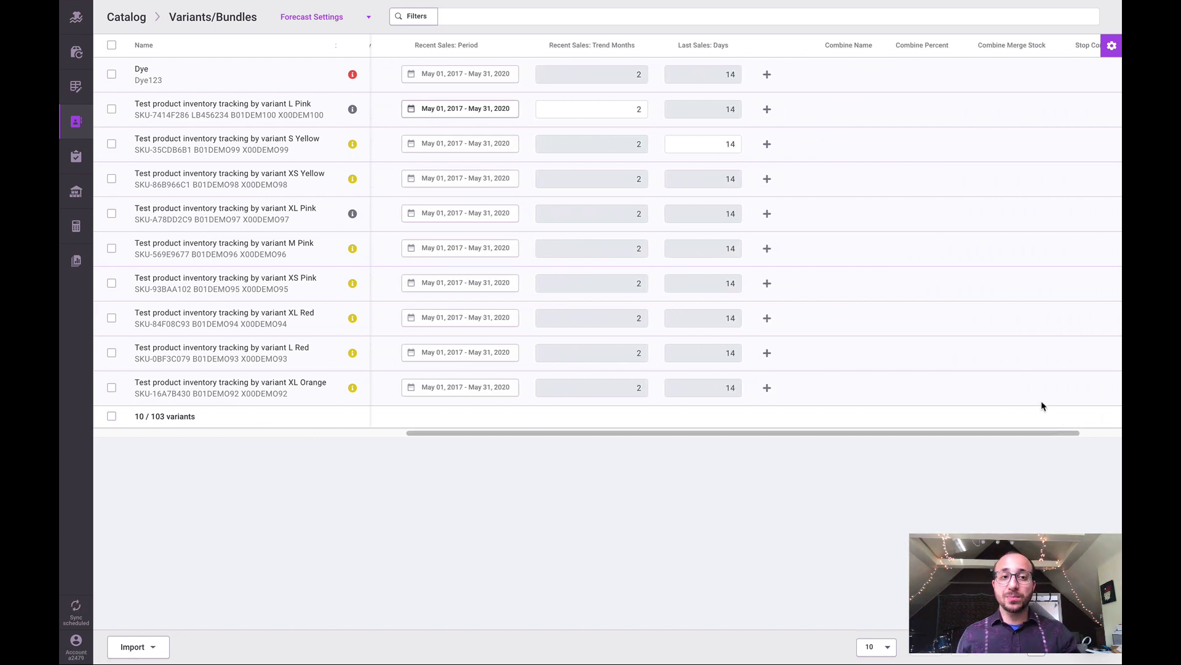
pyautogui.click(767, 144)
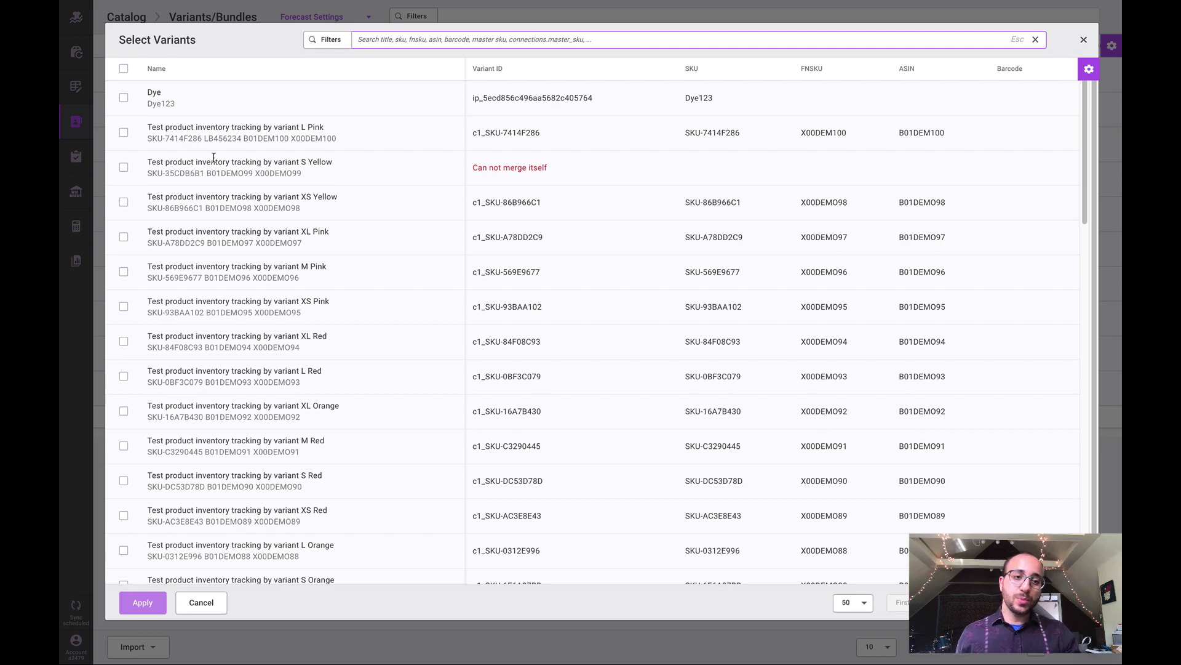
pyautogui.click(123, 133)
pyautogui.click(143, 603)
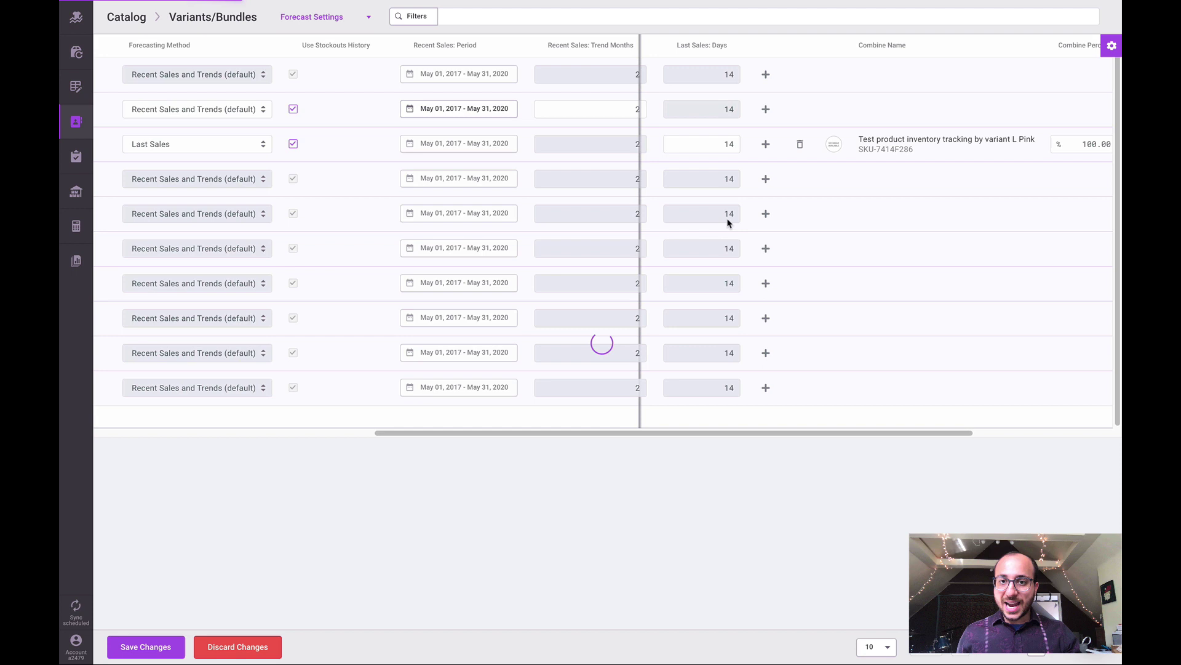
# - Set the combine percentage to 75% and stop combining after May 30, 2020, then save
pyautogui.moveTo(893, 436); pyautogui.dragTo(1026, 435)
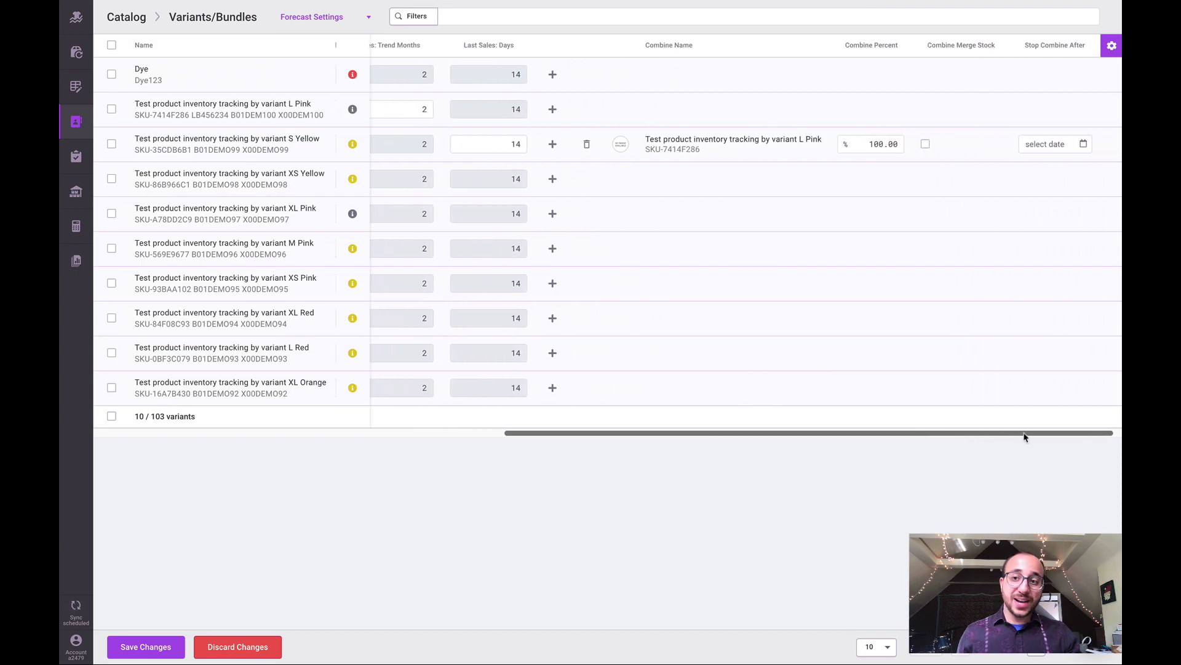
pyautogui.doubleClick(878, 142)
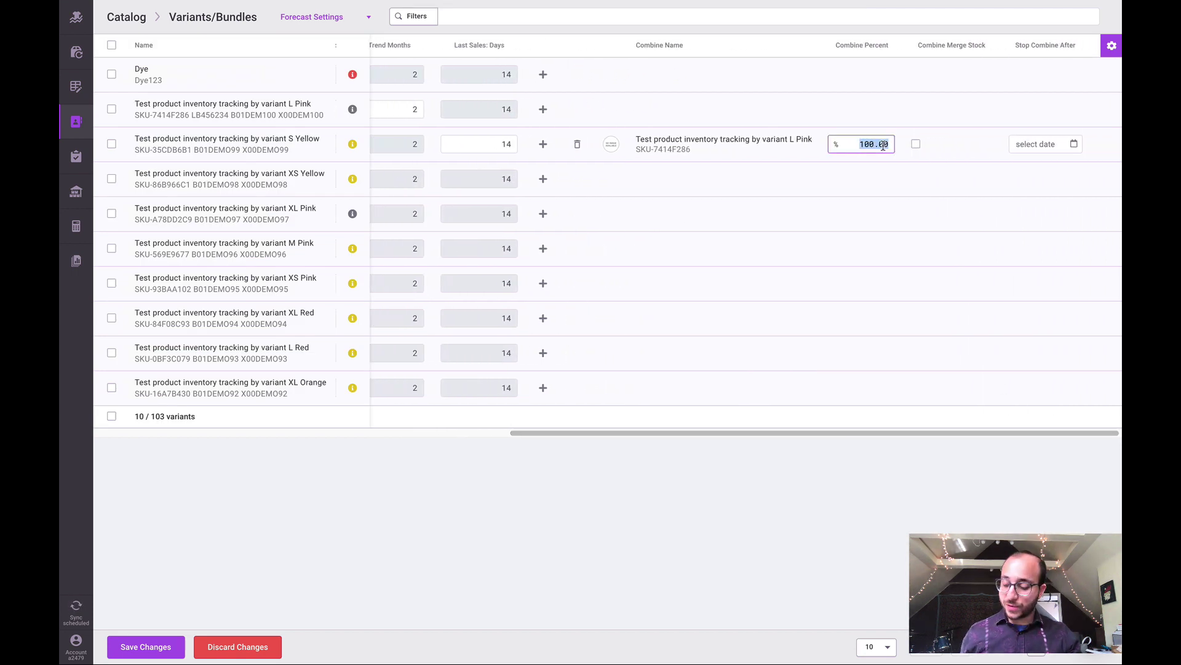
pyautogui.write('75')
pyautogui.click(947, 464)
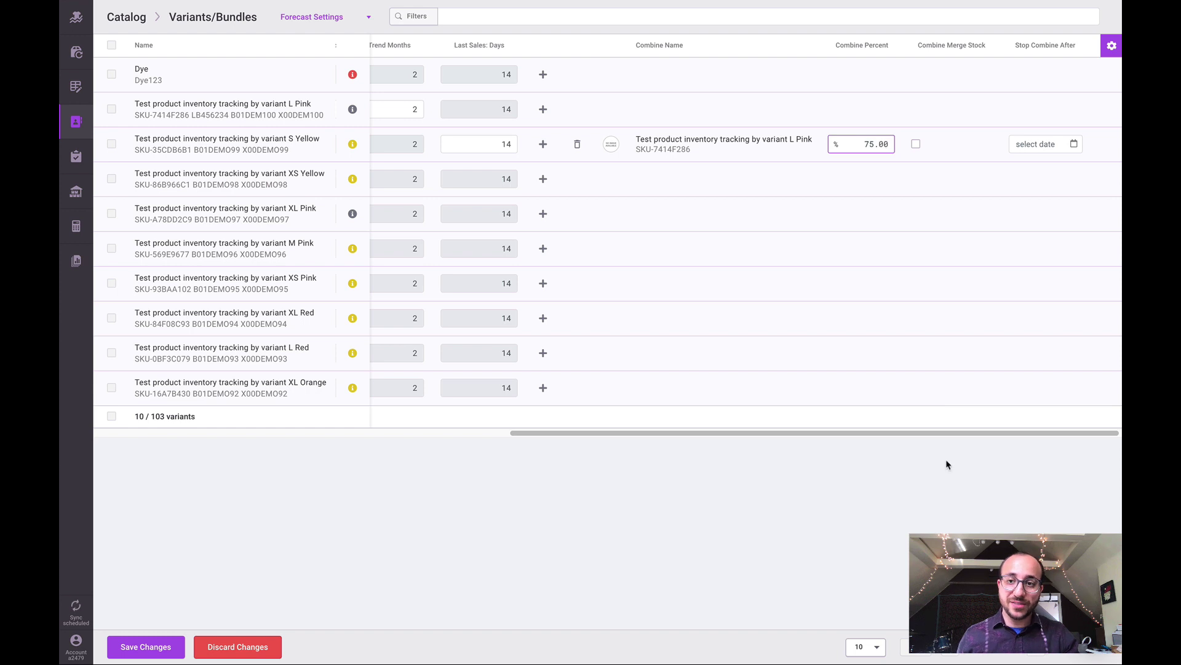
pyautogui.click(1019, 146)
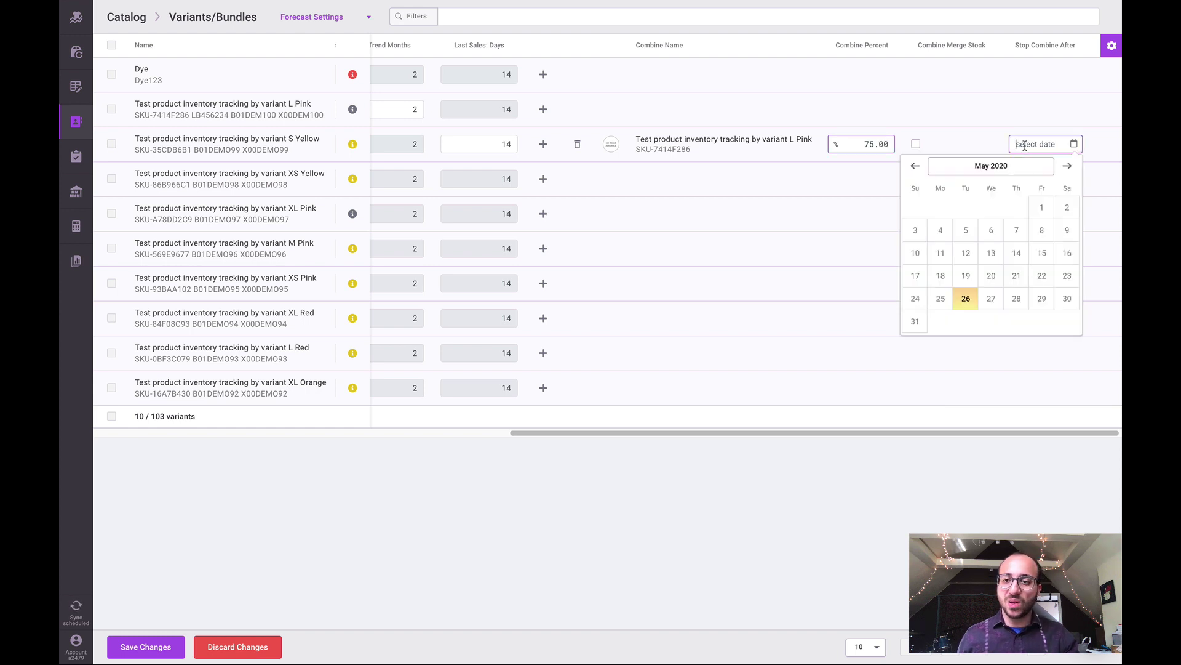
pyautogui.click(1067, 298)
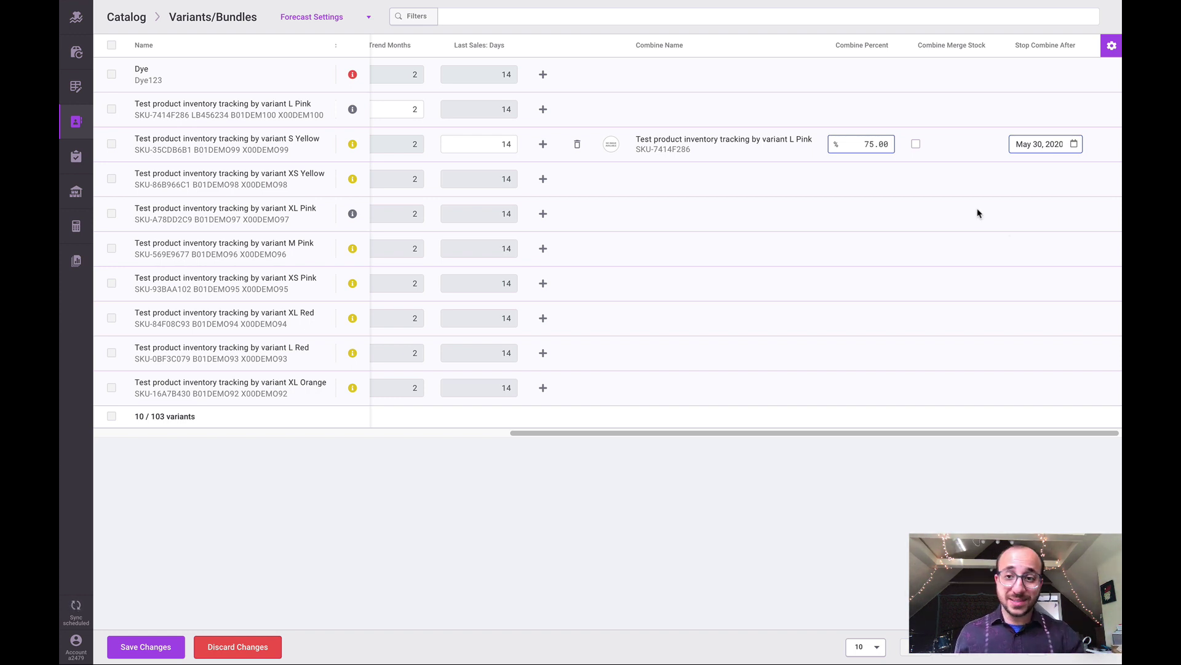
pyautogui.click(126, 643)
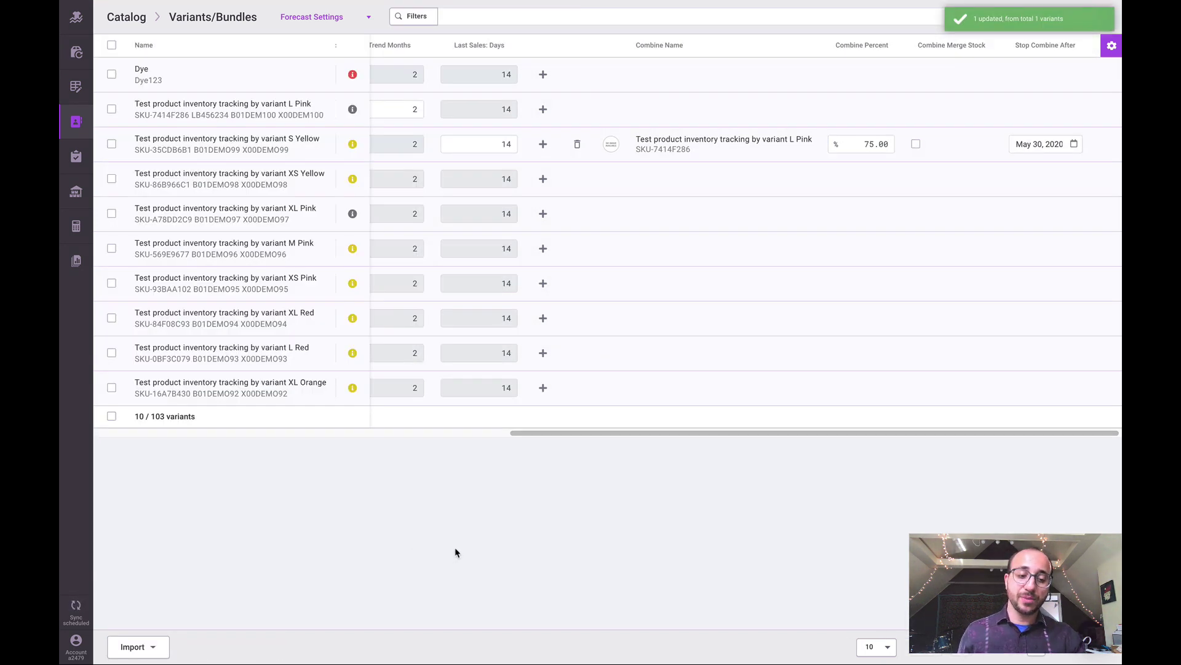
# - In Vendor Attributes, add Supplier China to L Pink at cost price 7 and save
pyautogui.click(76, 121)
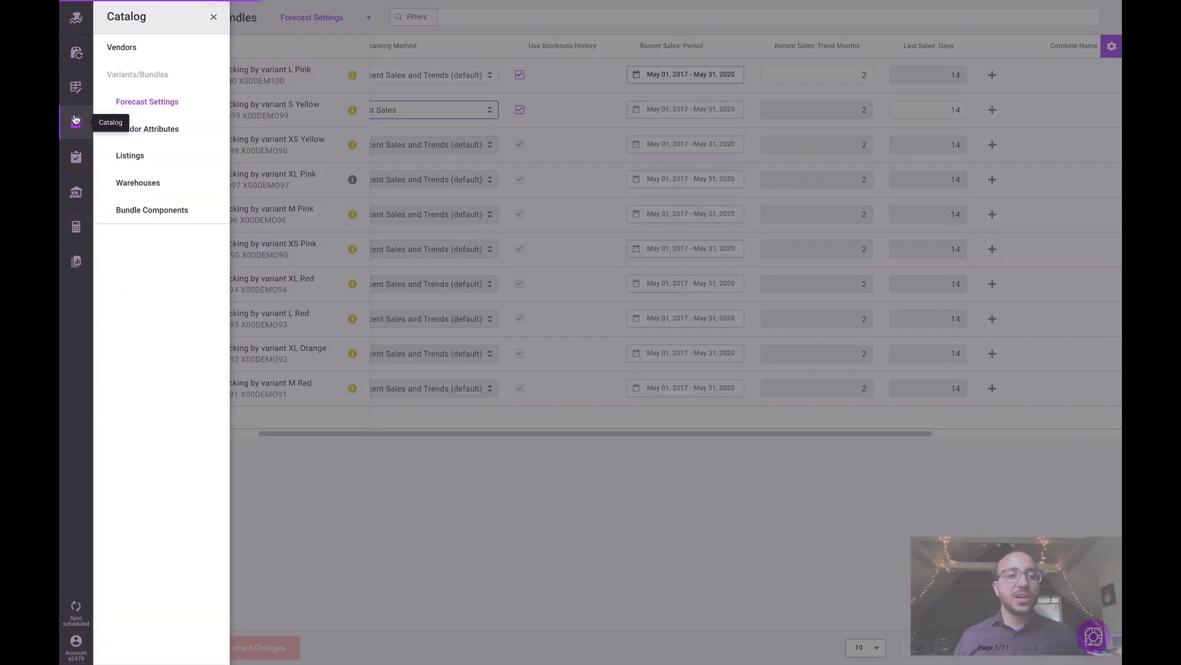
pyautogui.click(146, 129)
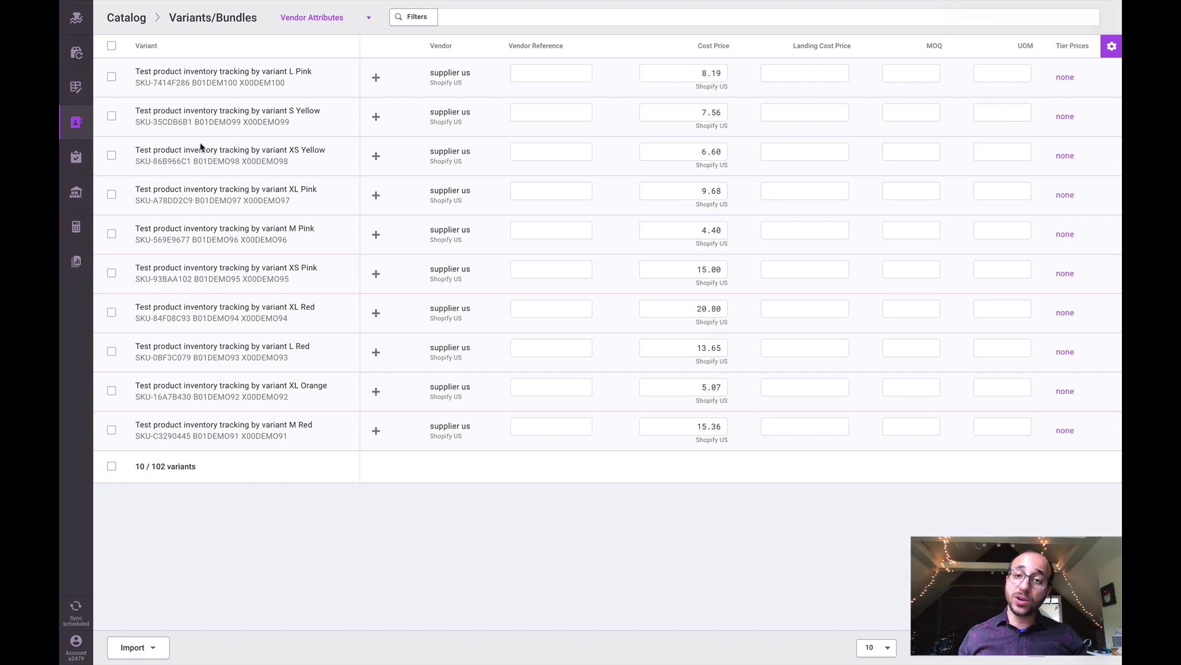
pyautogui.click(377, 78)
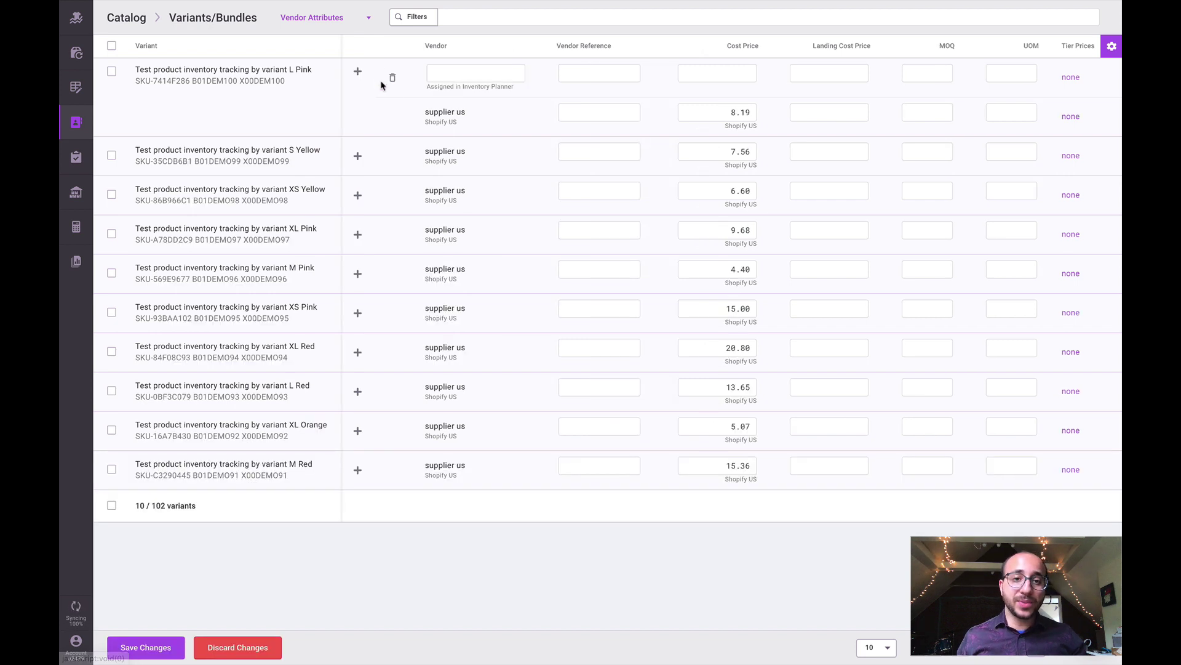
pyautogui.click(441, 74)
pyautogui.click(472, 123)
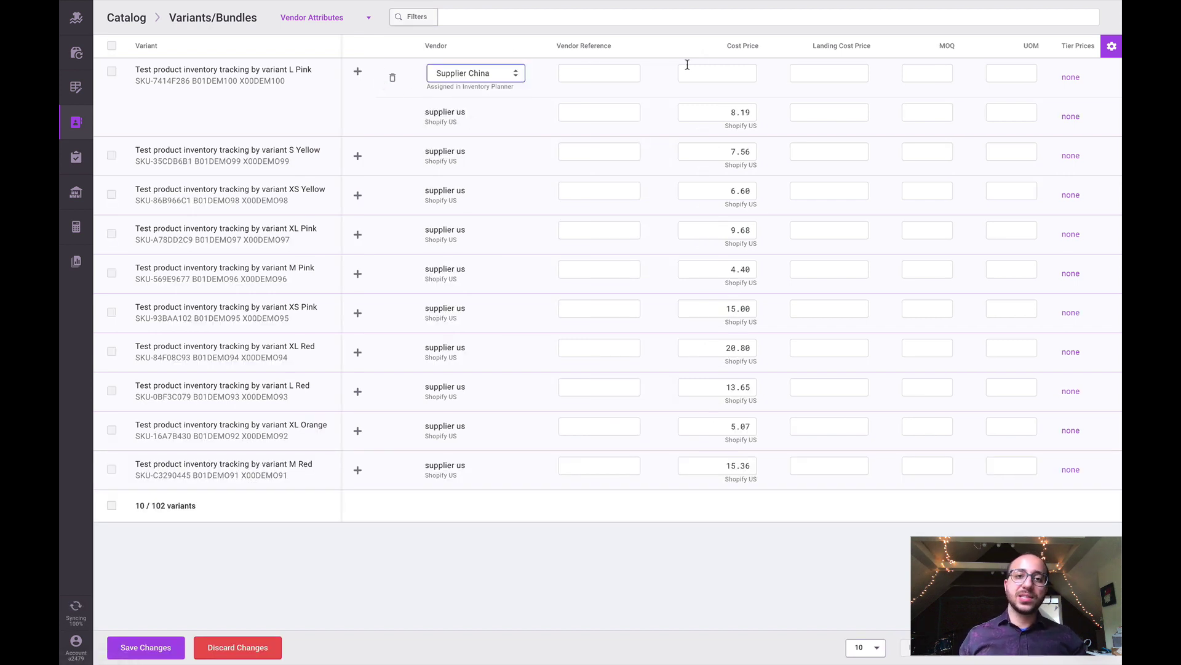
pyautogui.click(709, 74)
pyautogui.write('7')
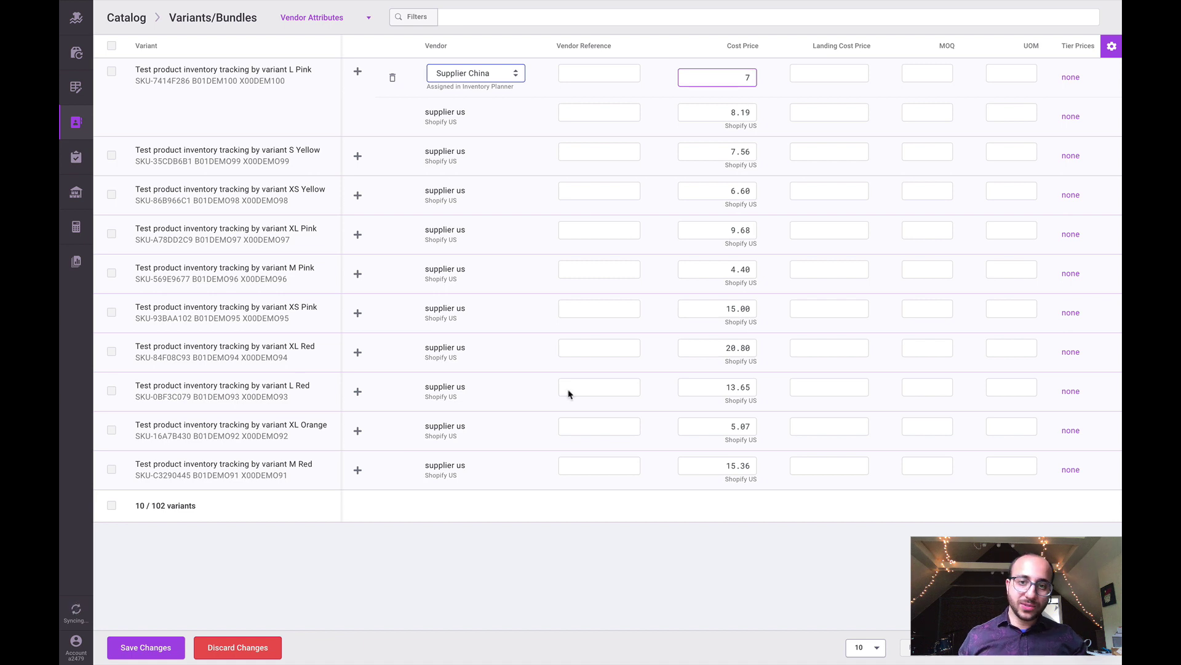
pyautogui.click(149, 646)
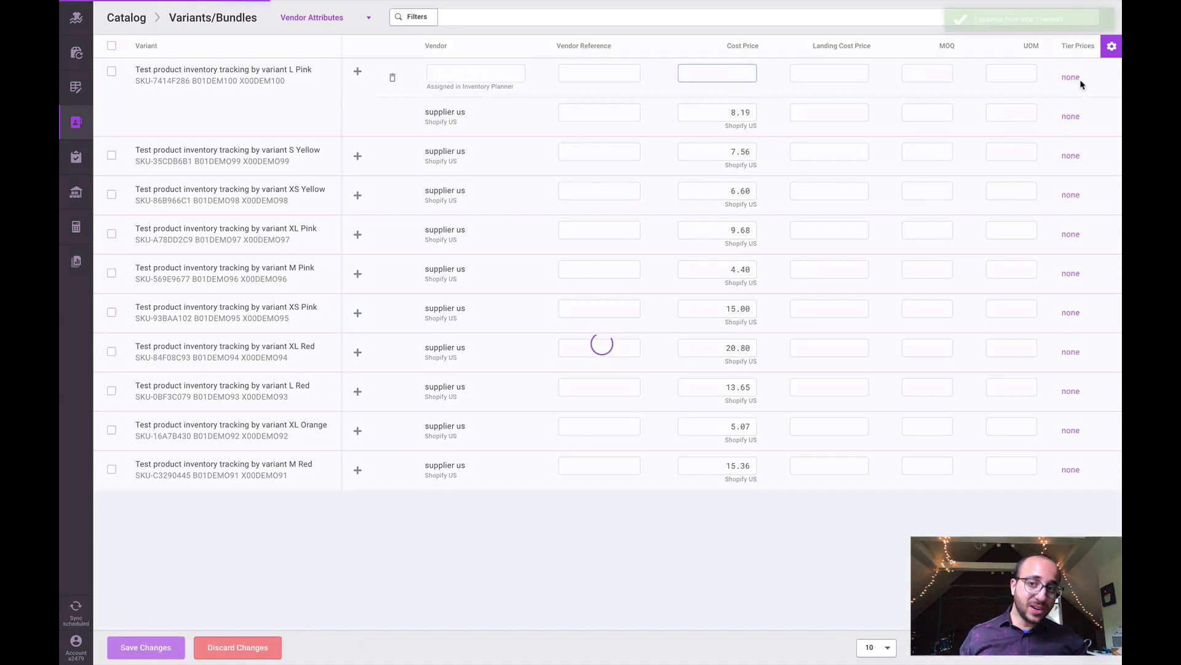
pyautogui.click(1024, 73)
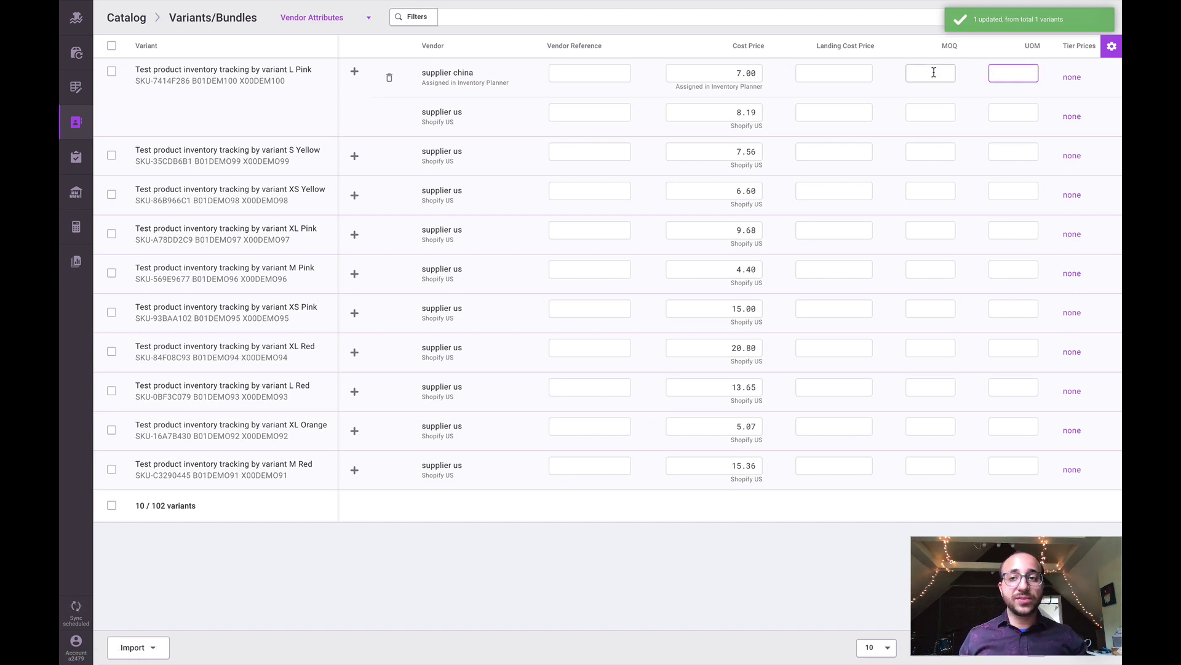
# - On the Catalog Listings page, switch the L Pink variant's connection to Manual
pyautogui.click(76, 123)
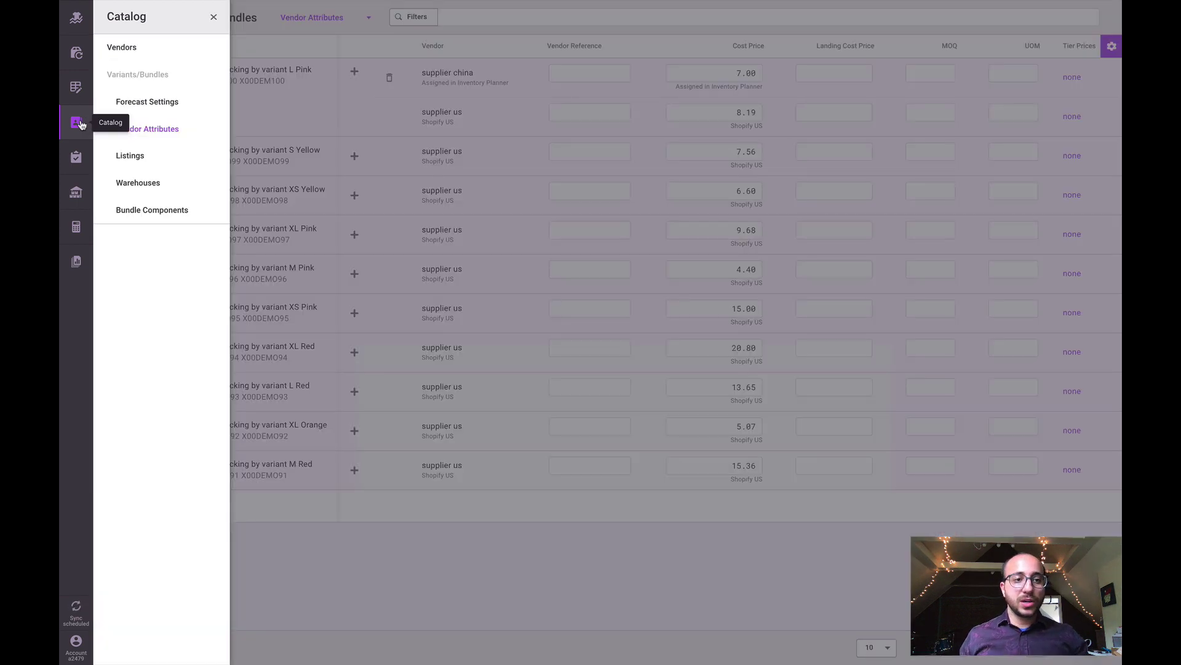
pyautogui.click(149, 159)
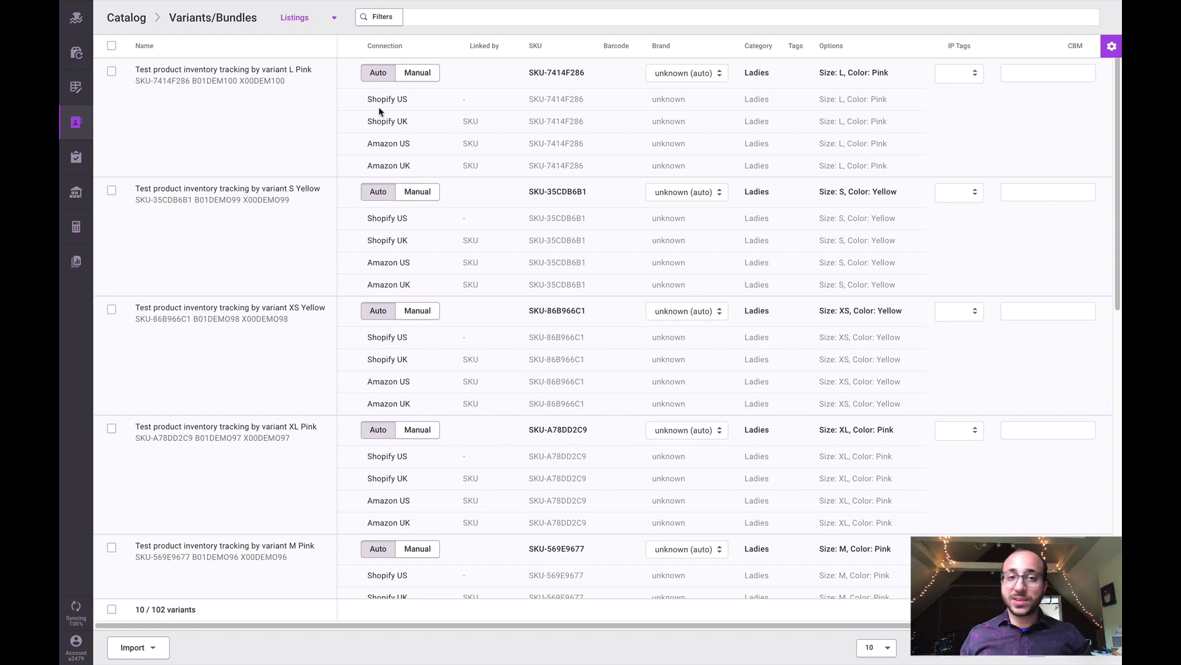
pyautogui.moveTo(367, 99); pyautogui.dragTo(389, 147)
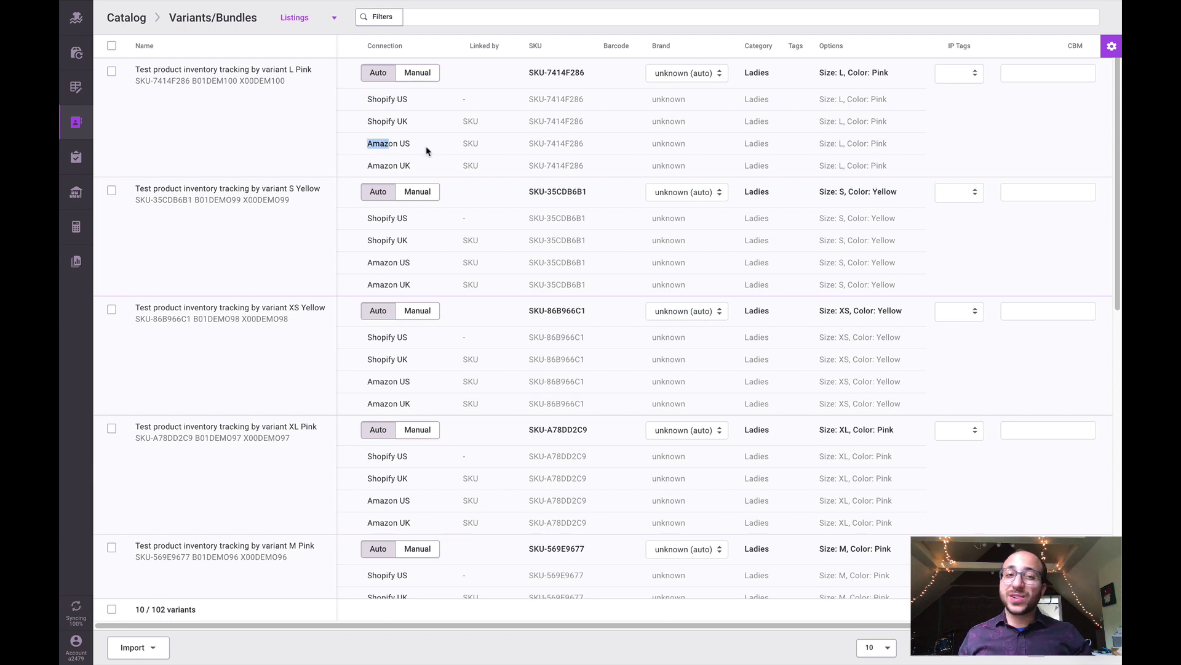
pyautogui.click(415, 142)
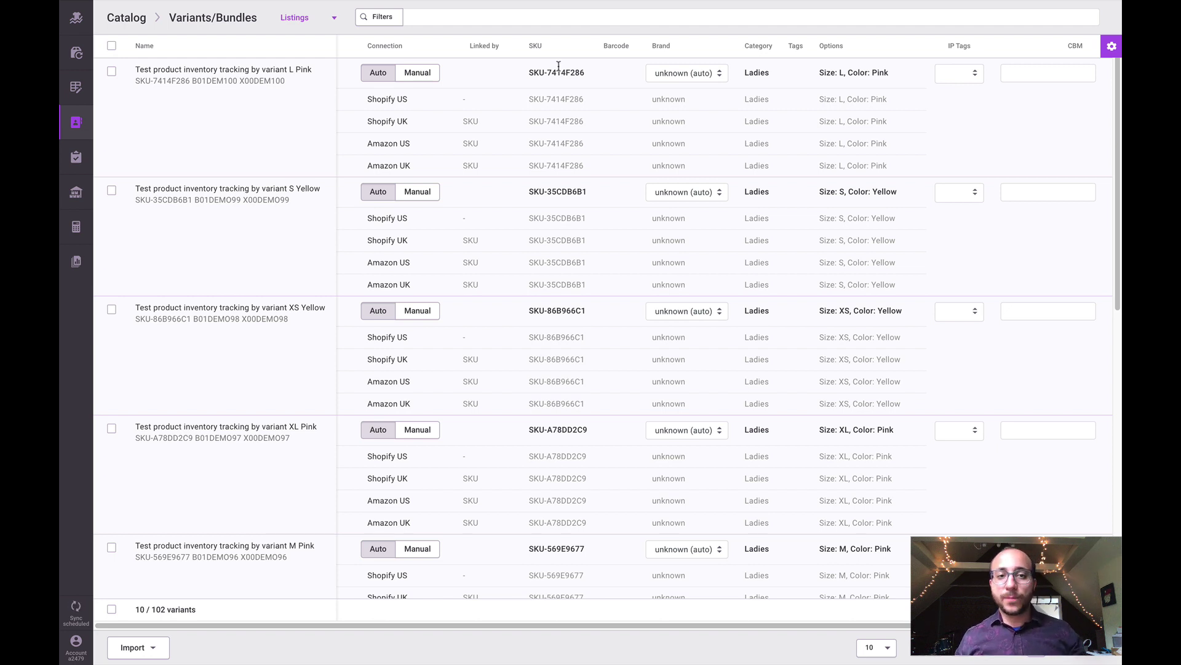
pyautogui.click(433, 74)
# - Link the L Pink variant by master SKU 'My Sku' and save
pyautogui.click(486, 73)
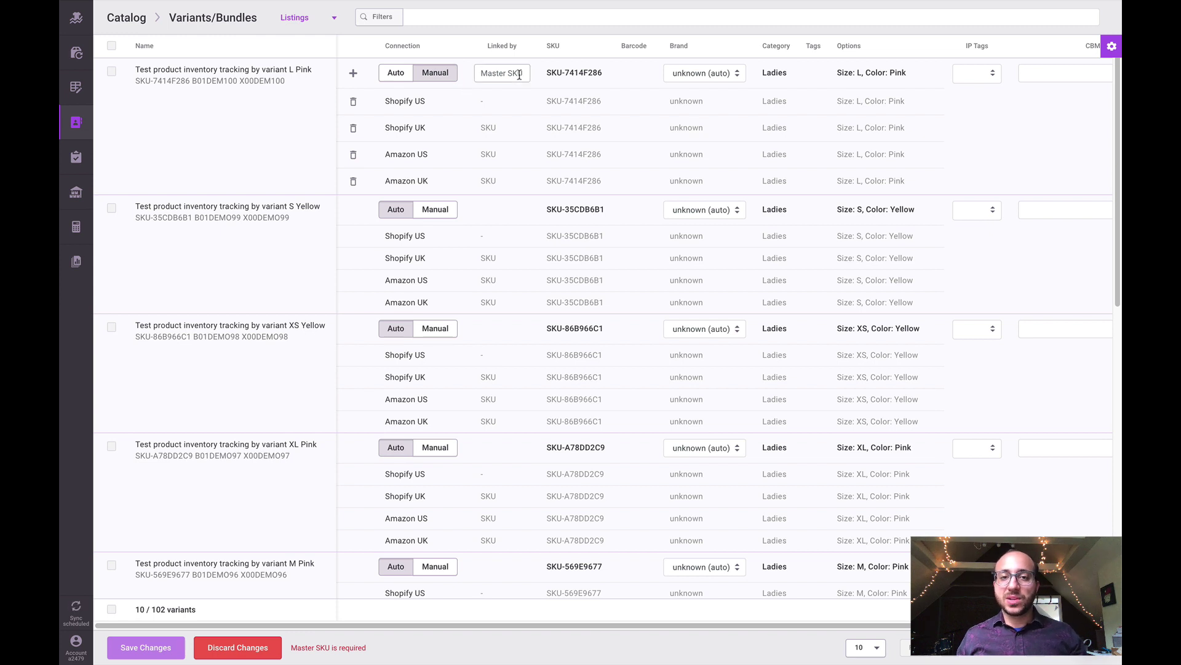
pyautogui.write('y Sku')
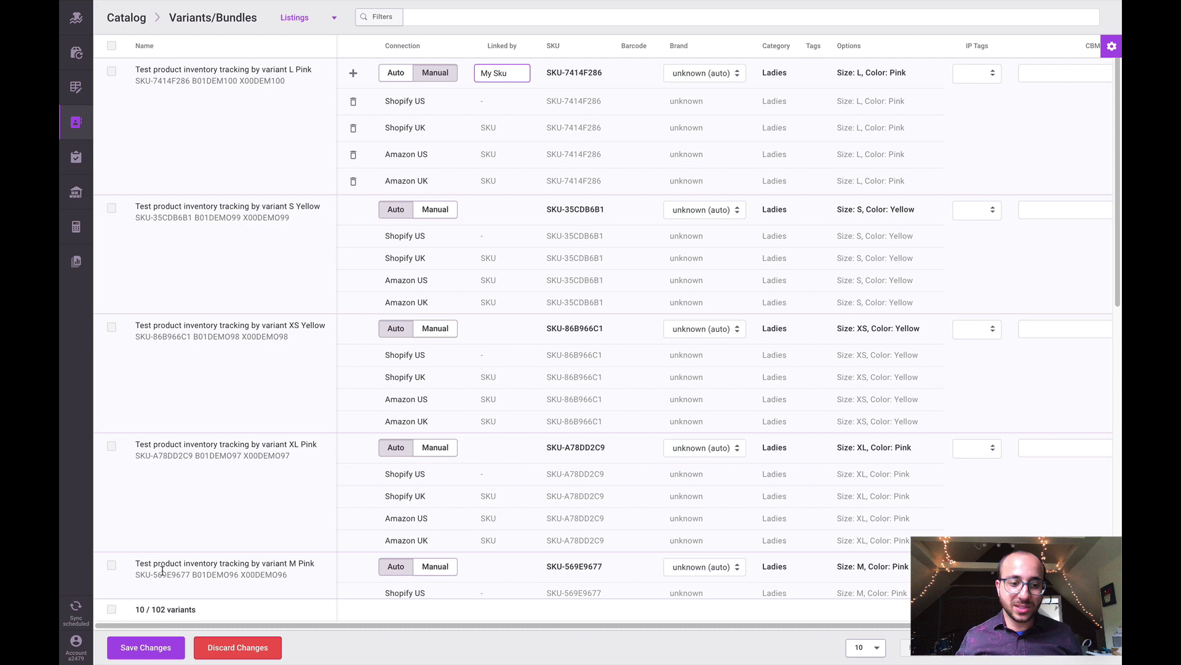
pyautogui.click(131, 648)
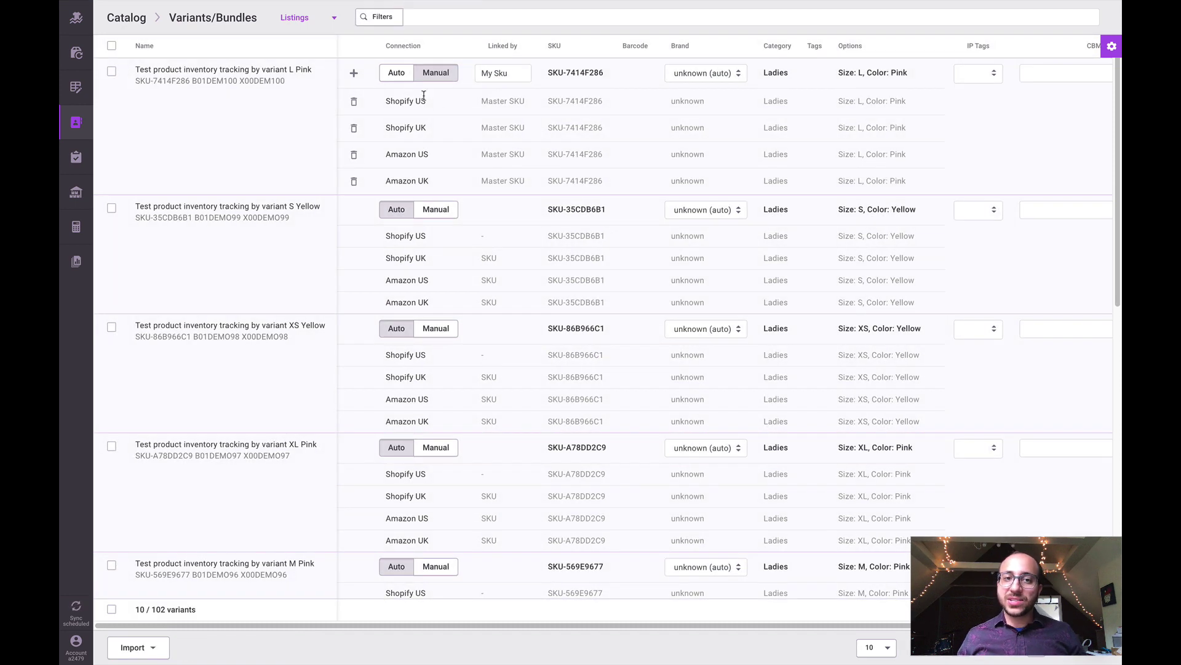
pyautogui.click(355, 74)
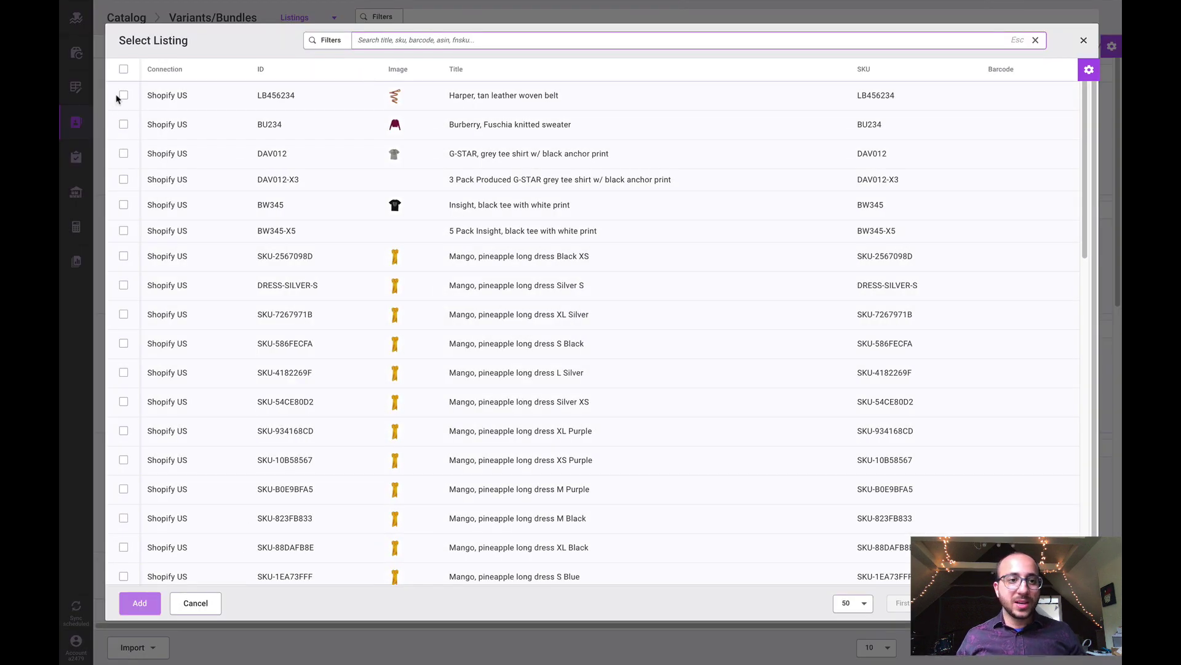
pyautogui.click(123, 95)
pyautogui.click(138, 601)
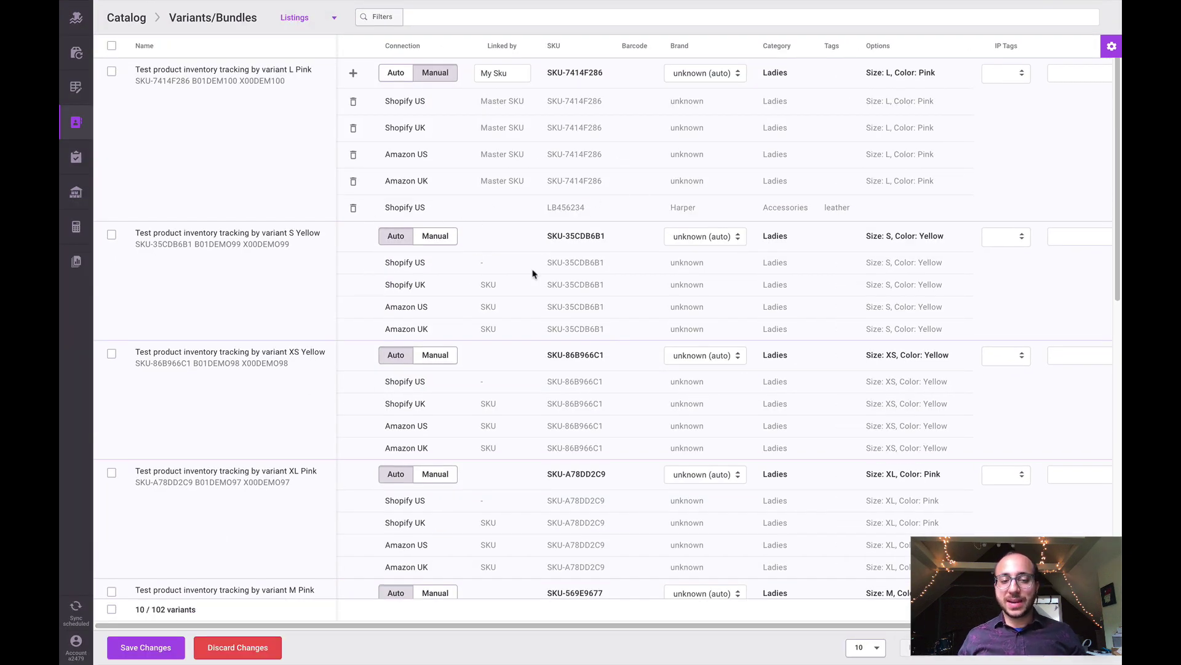
pyautogui.click(146, 649)
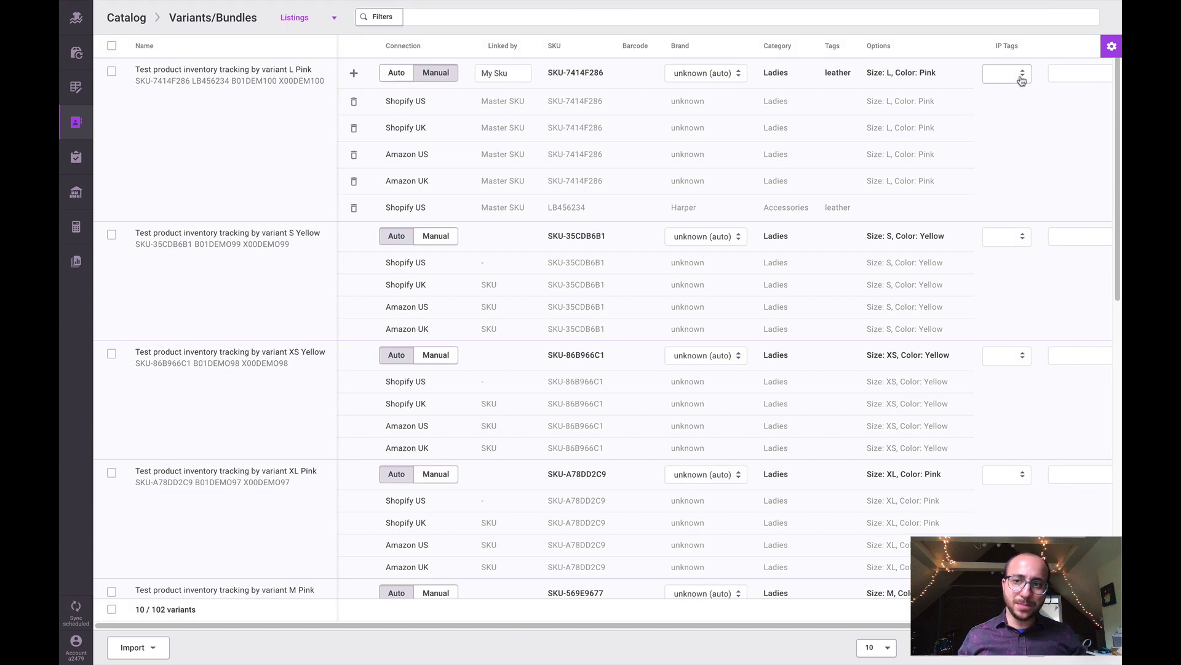
# - Review L Pink's CBM, Net Weight and Gross Weight values
pyautogui.hscroll(2, 865, 482)
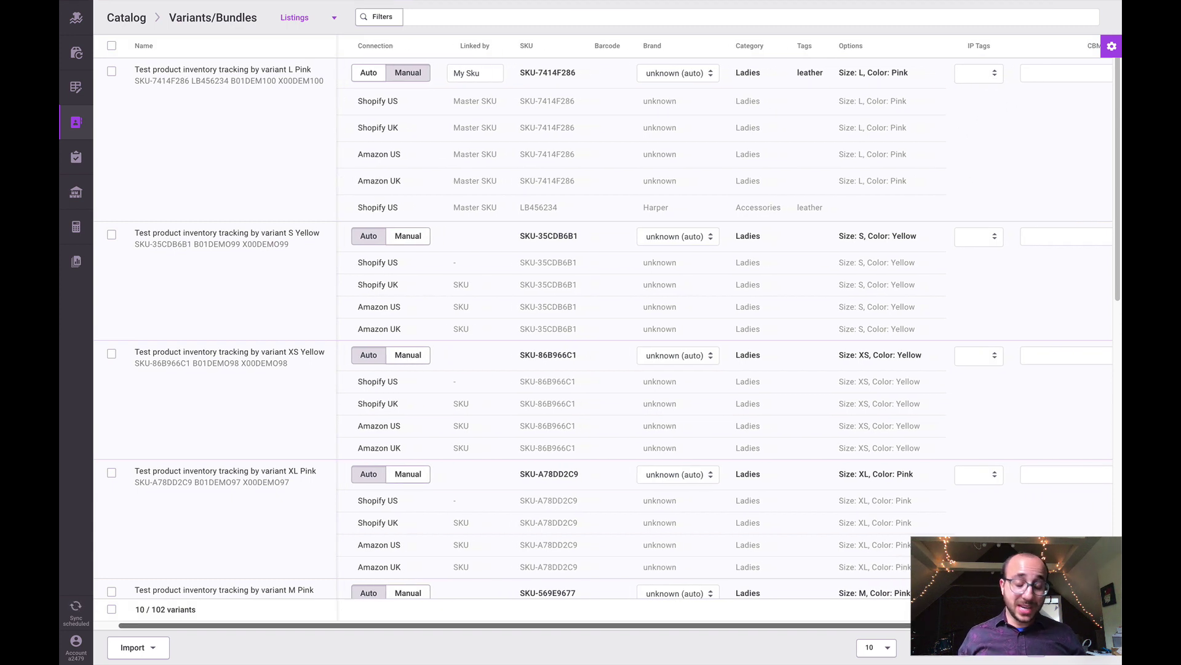
pyautogui.hscroll(4, 904, 109)
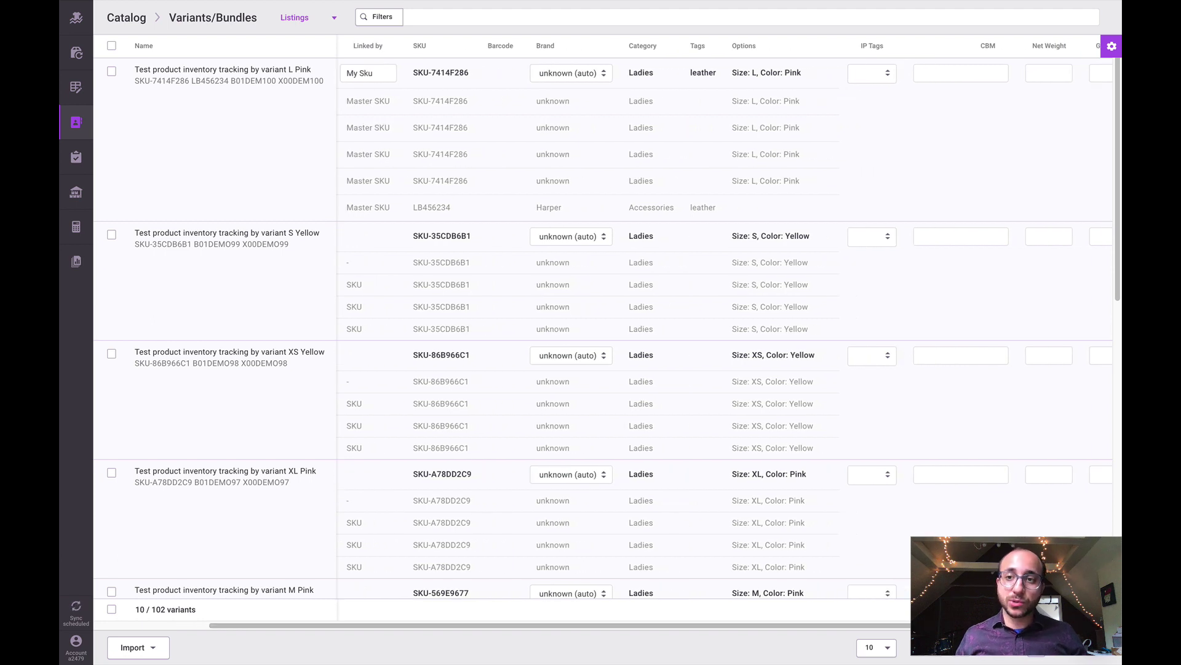
pyautogui.click(984, 73)
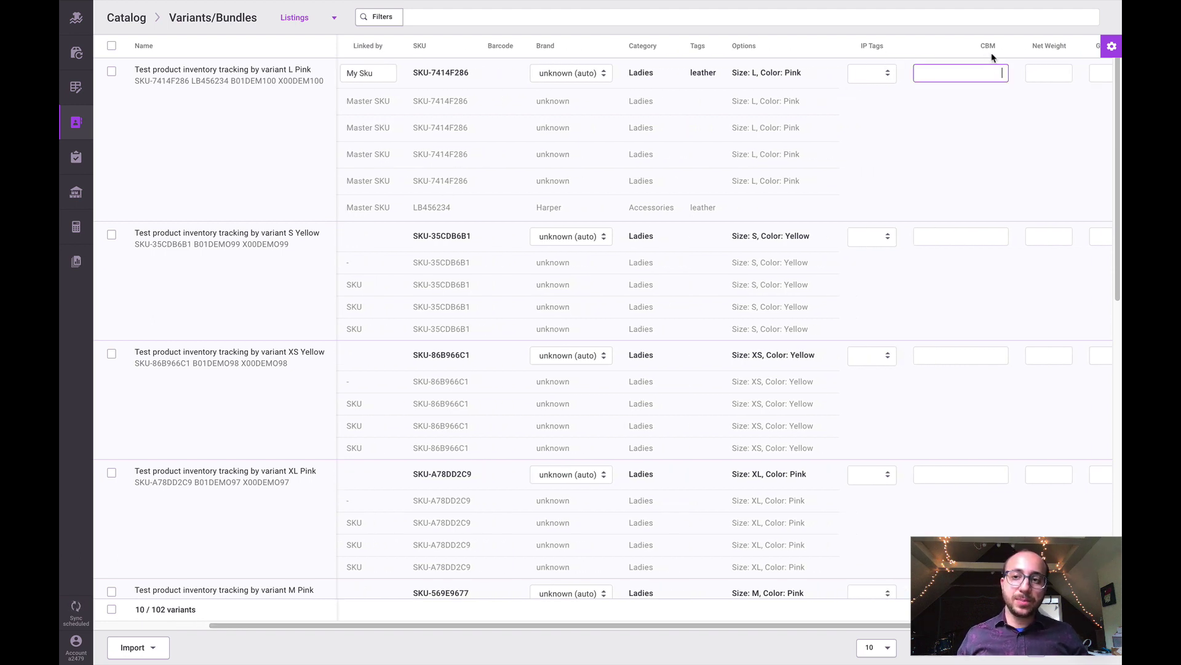
pyautogui.hscroll(2, 935, 277)
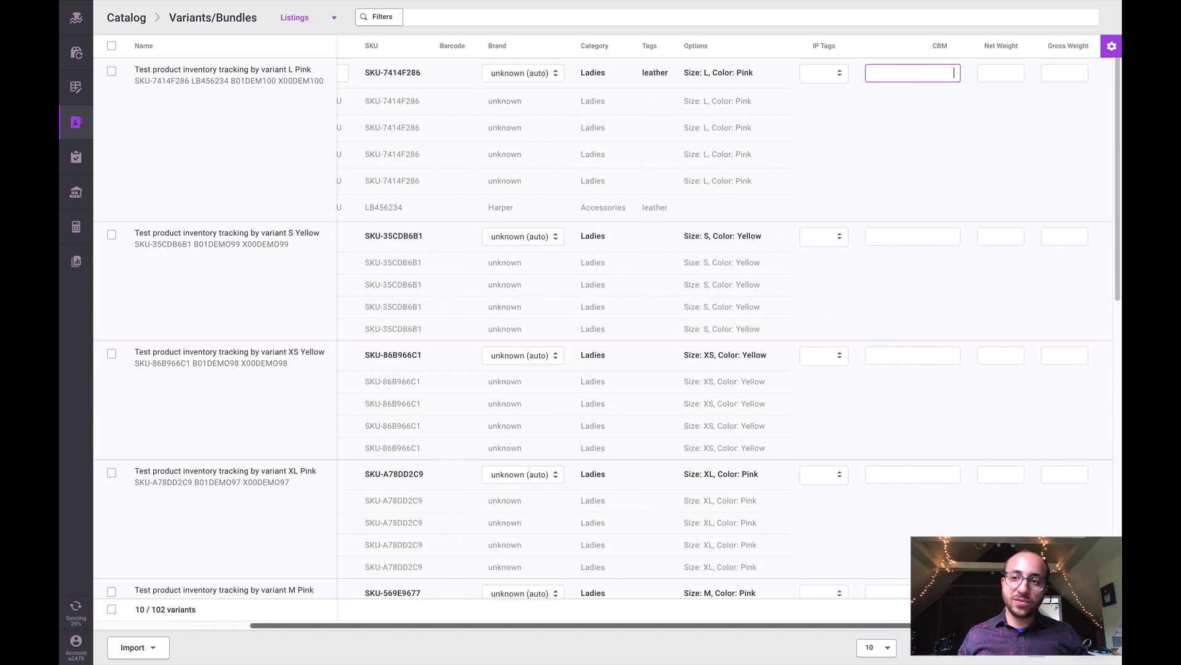
pyautogui.click(1005, 72)
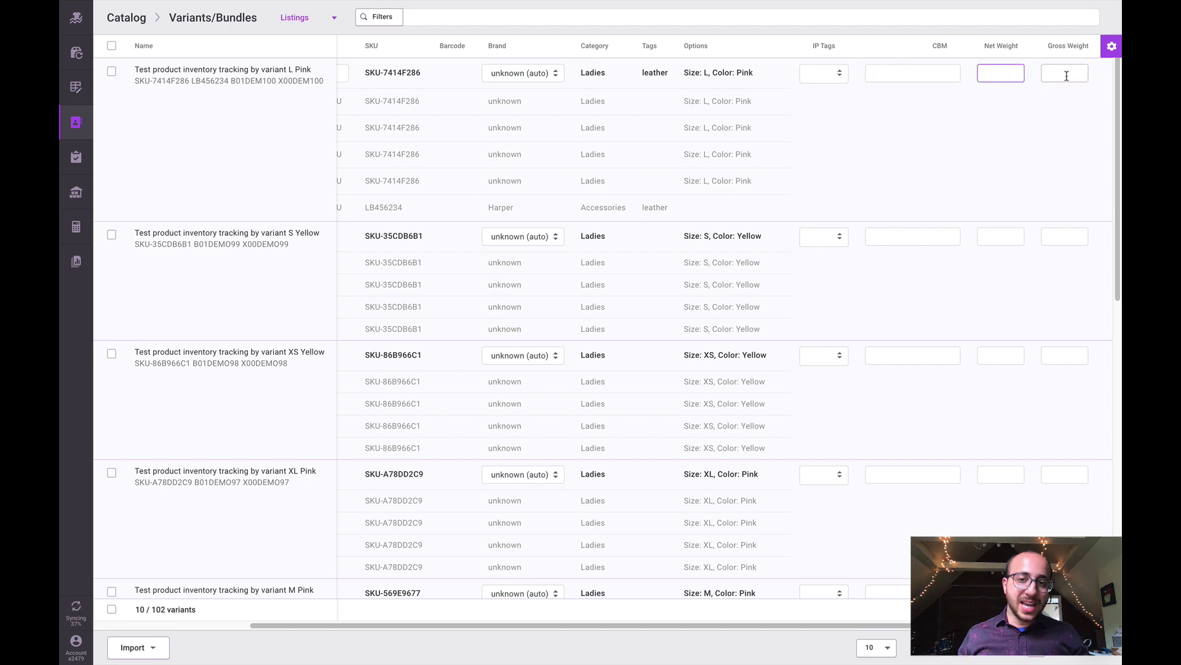
pyautogui.click(1067, 76)
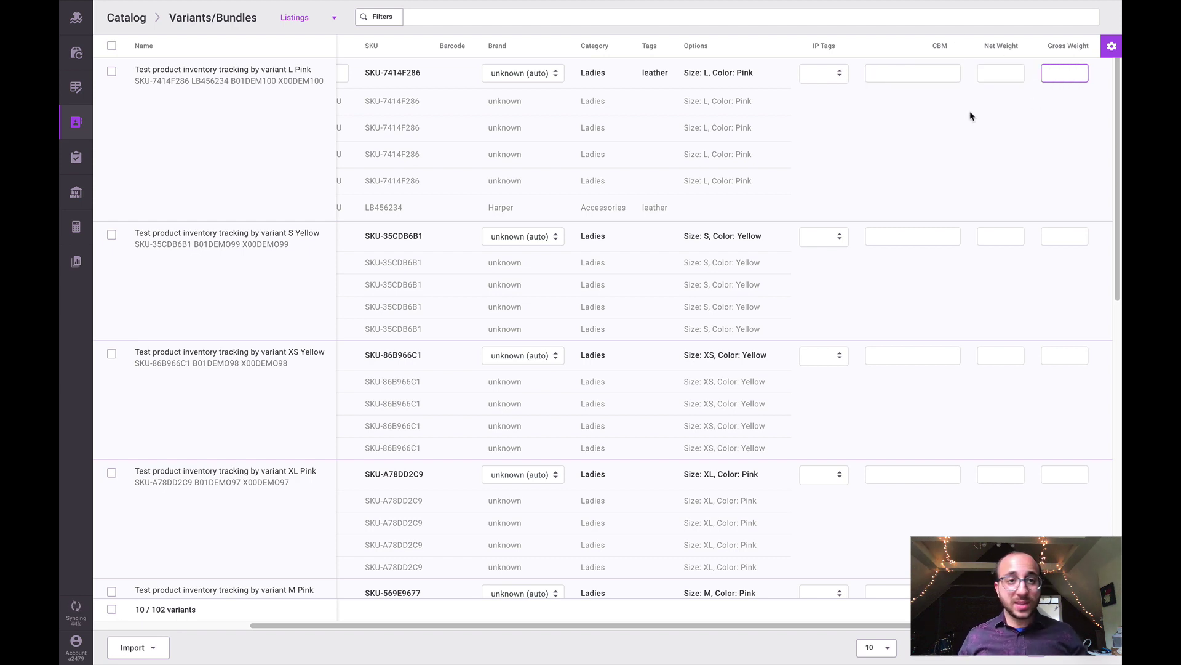
# - On the Warehouses page, turn on custom alerts for the Shopify US and UK warehouses
pyautogui.click(77, 125)
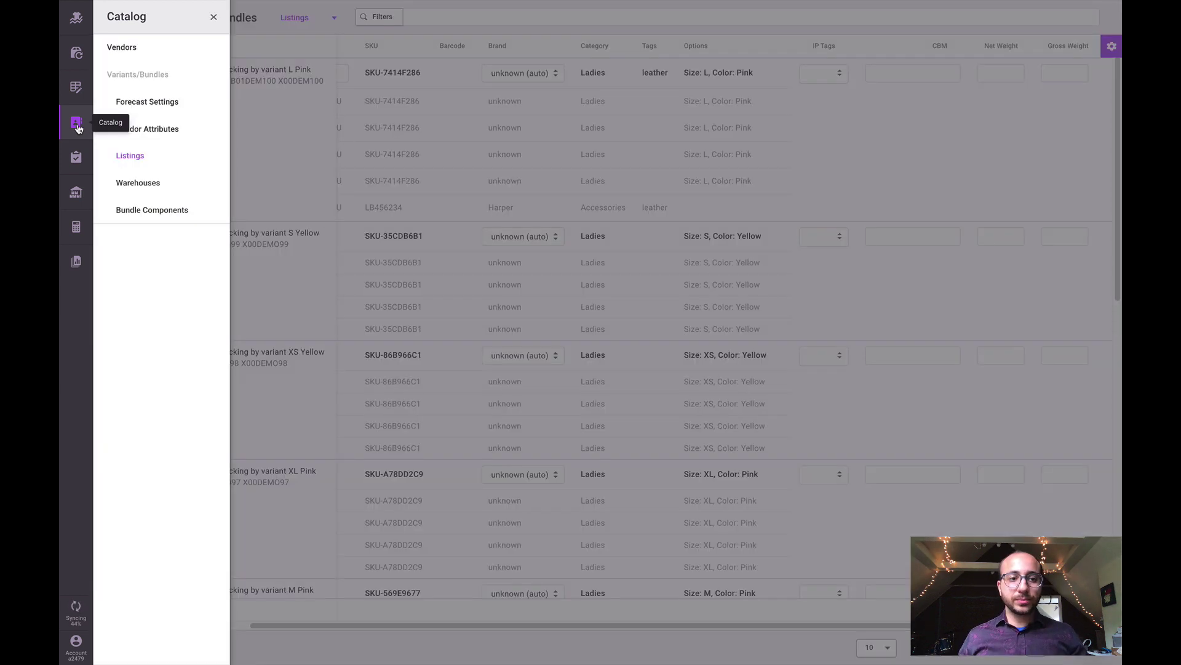
pyautogui.click(168, 185)
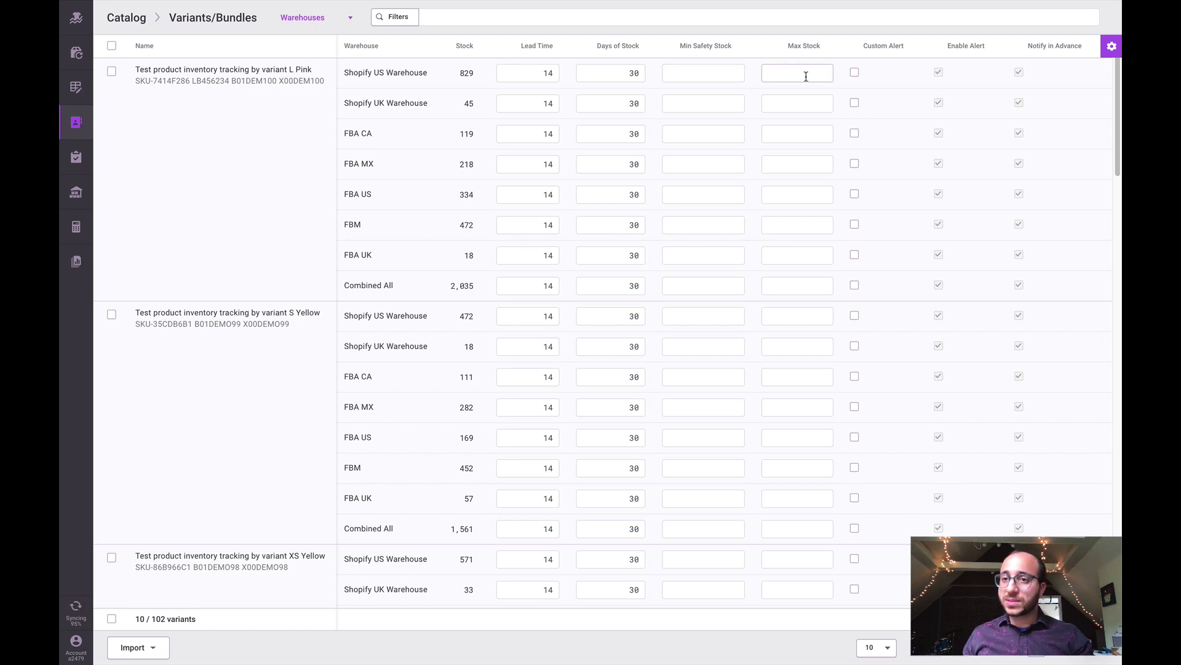
pyautogui.click(855, 73)
pyautogui.click(855, 105)
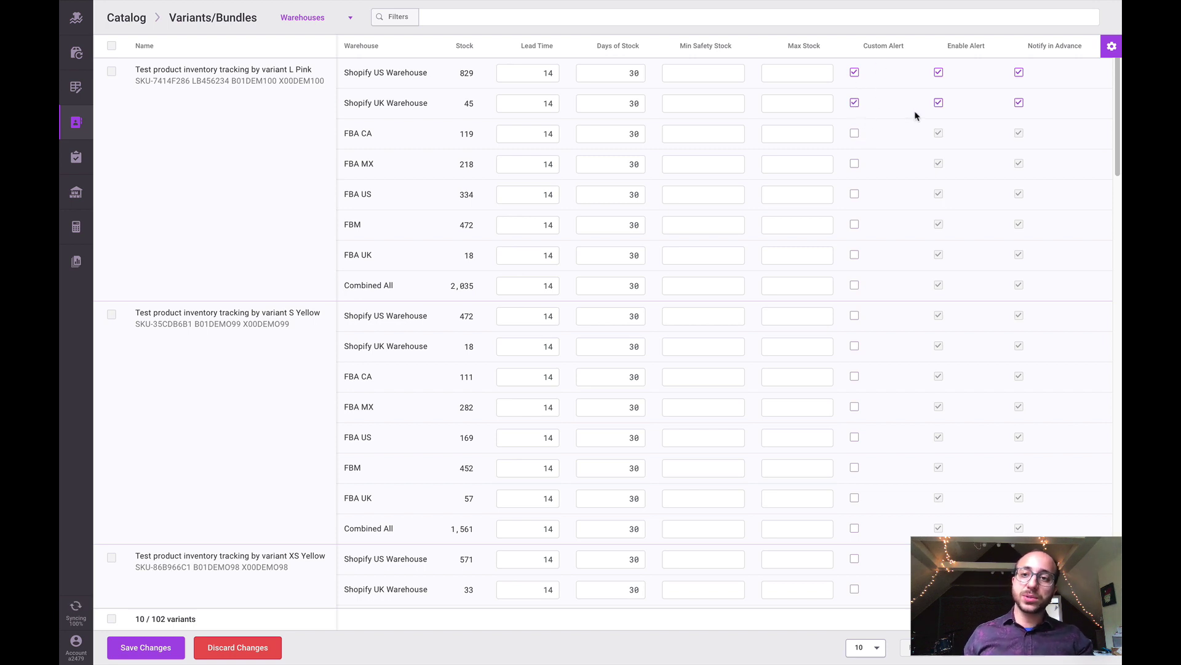
# - Toggle the US warehouse's alert and advance notice off and on, then discard all alert edits
pyautogui.click(939, 73)
pyautogui.click(1019, 73)
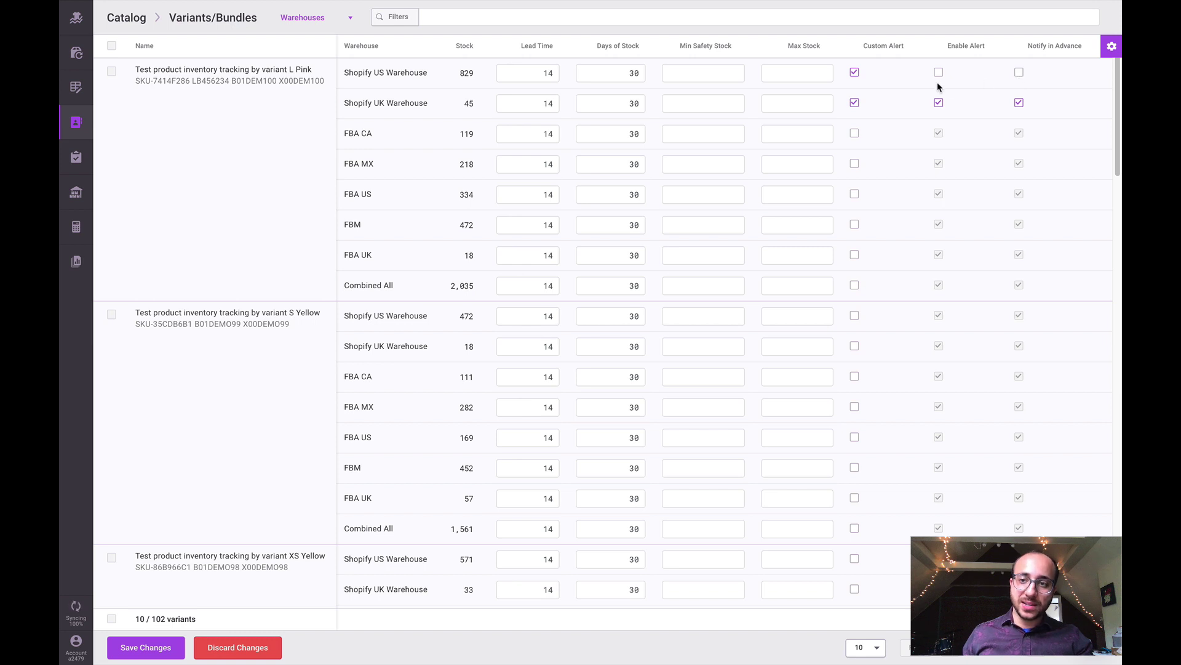
pyautogui.click(939, 73)
pyautogui.click(1019, 74)
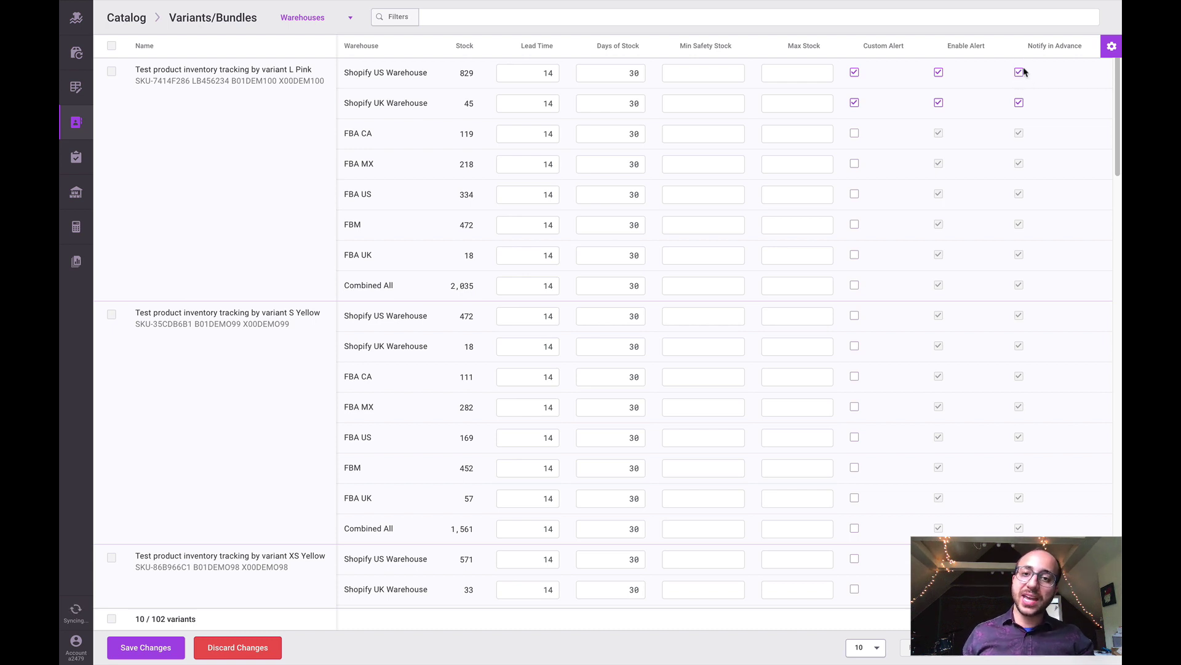
pyautogui.click(554, 77)
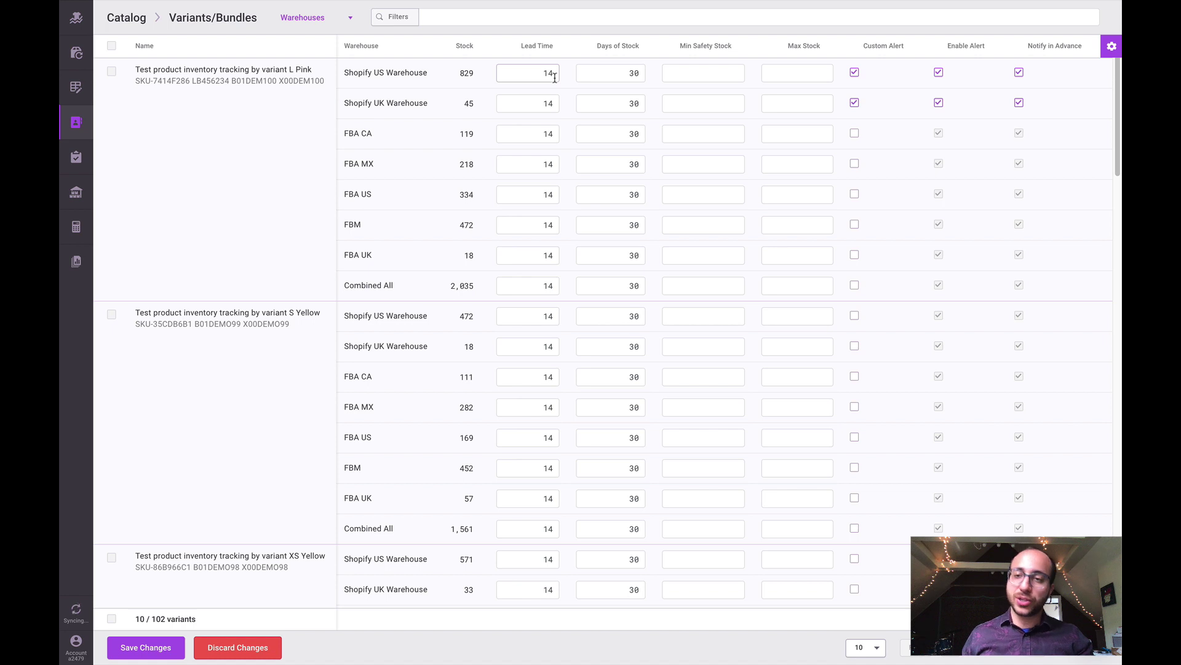
pyautogui.click(625, 80)
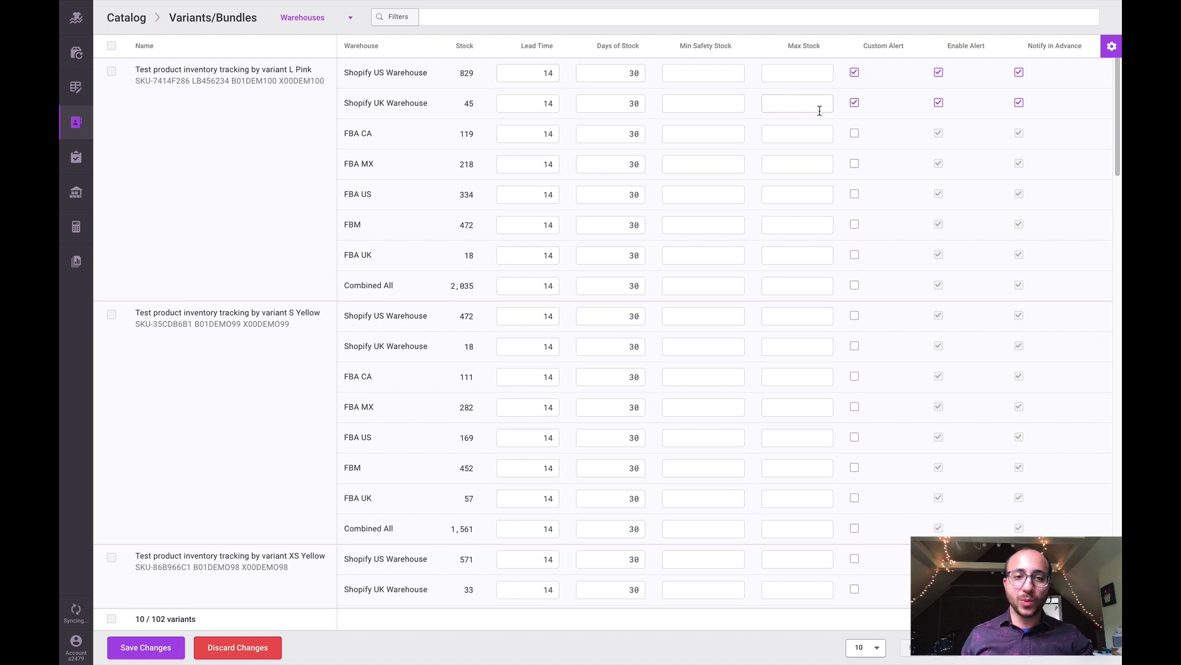
pyautogui.click(265, 646)
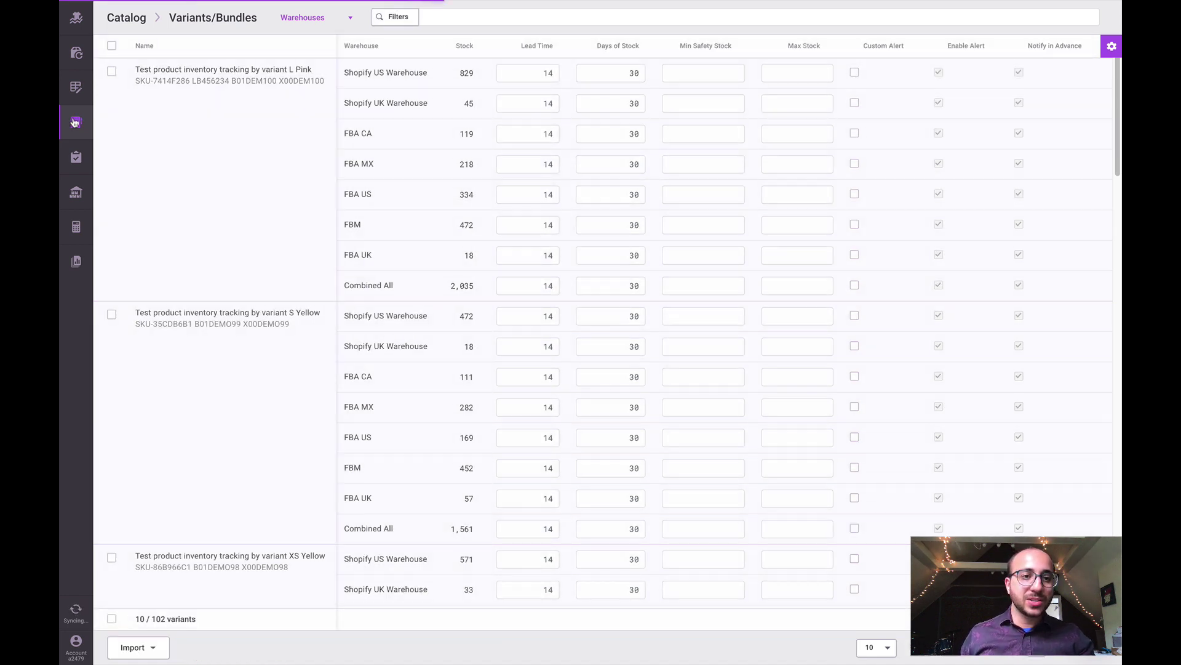
pyautogui.click(75, 121)
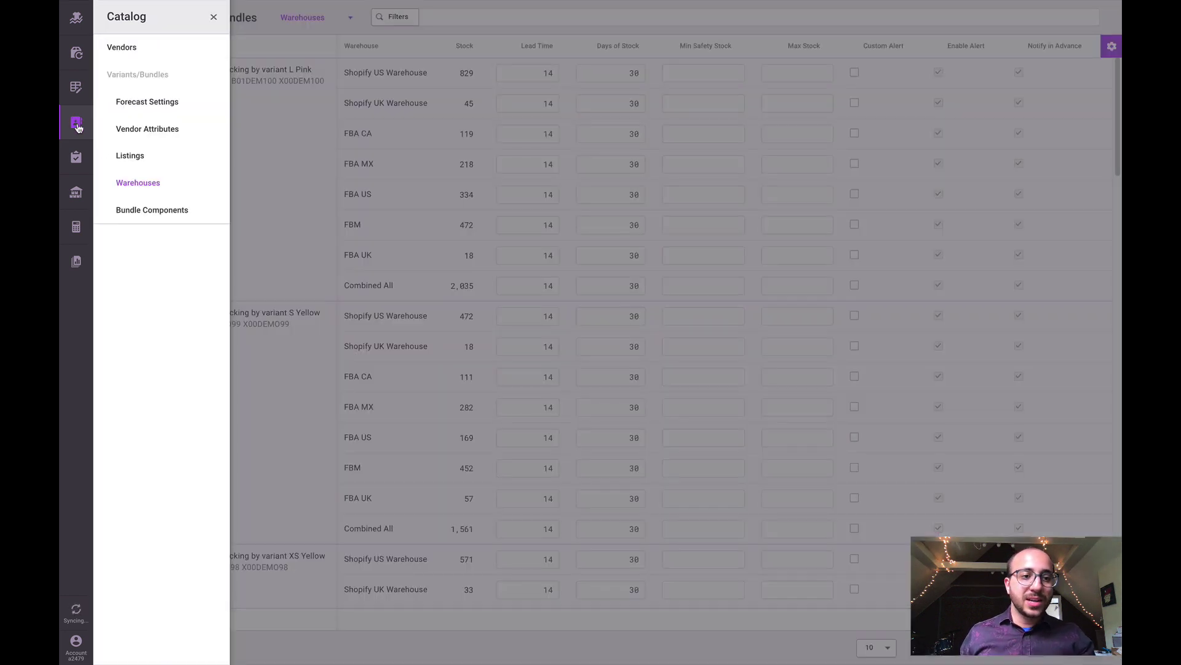
# - Convert the XL Pink variant into a bundle via Bundle Components and save it
pyautogui.click(150, 211)
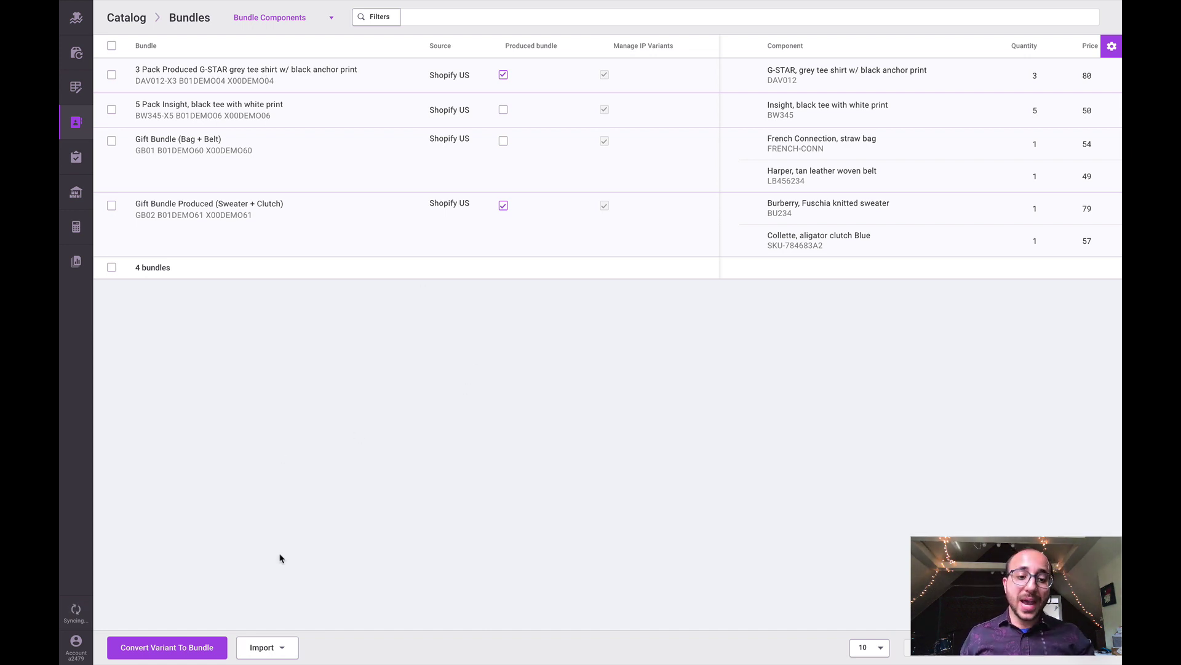
pyautogui.click(187, 649)
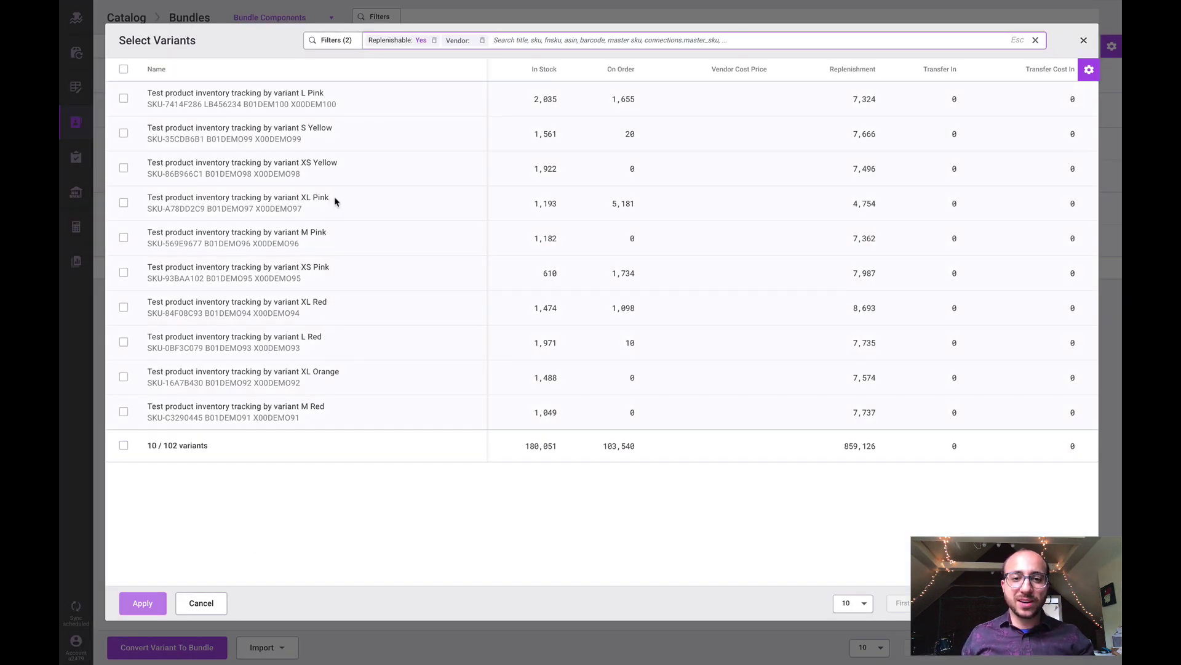
pyautogui.click(123, 204)
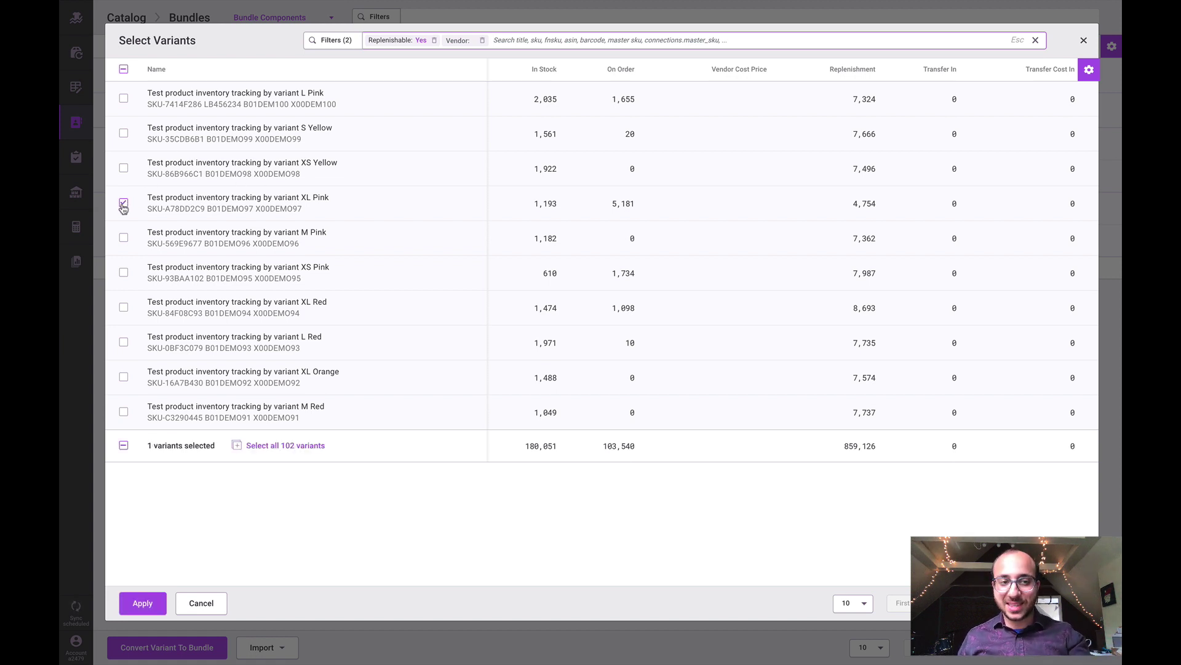
pyautogui.click(142, 604)
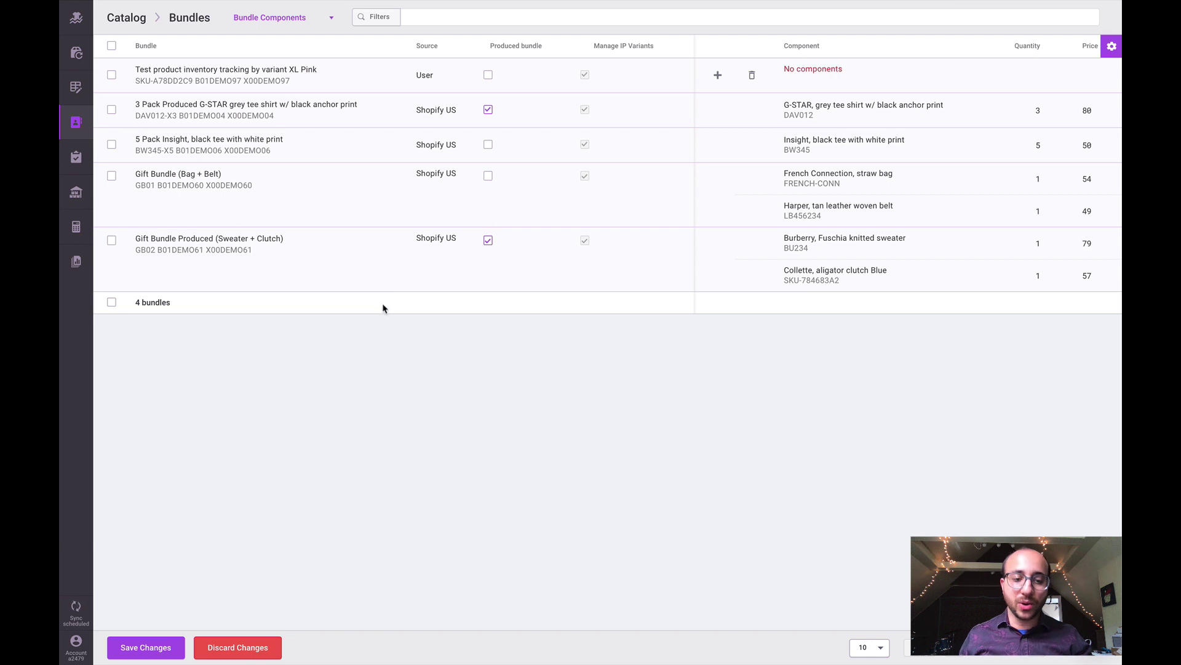
pyautogui.click(172, 643)
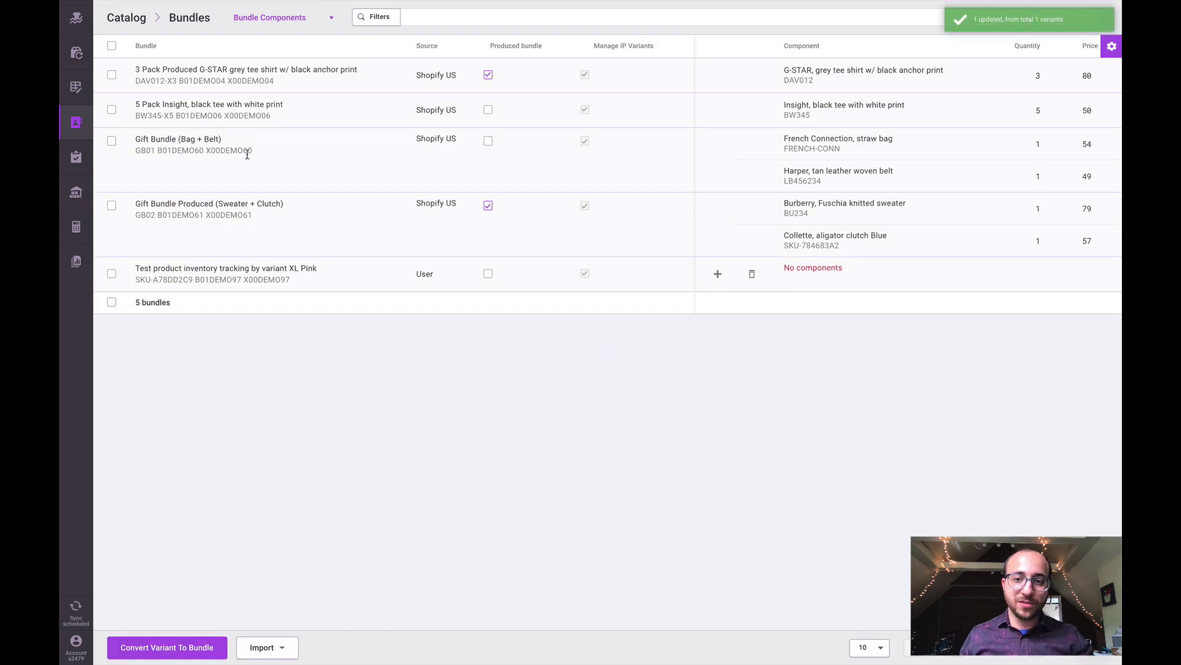
pyautogui.moveTo(298, 268); pyautogui.dragTo(245, 269)
pyautogui.click(631, 412)
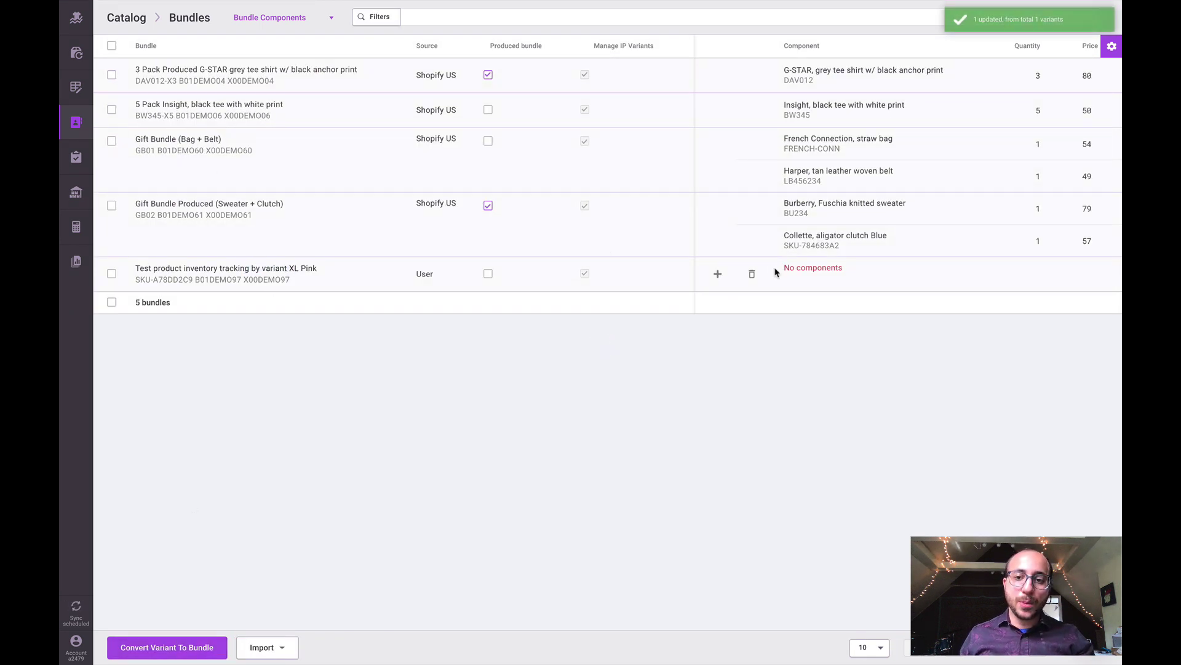
# - Add the existing XL Red variant as a component of the XL Pink bundle
pyautogui.click(719, 277)
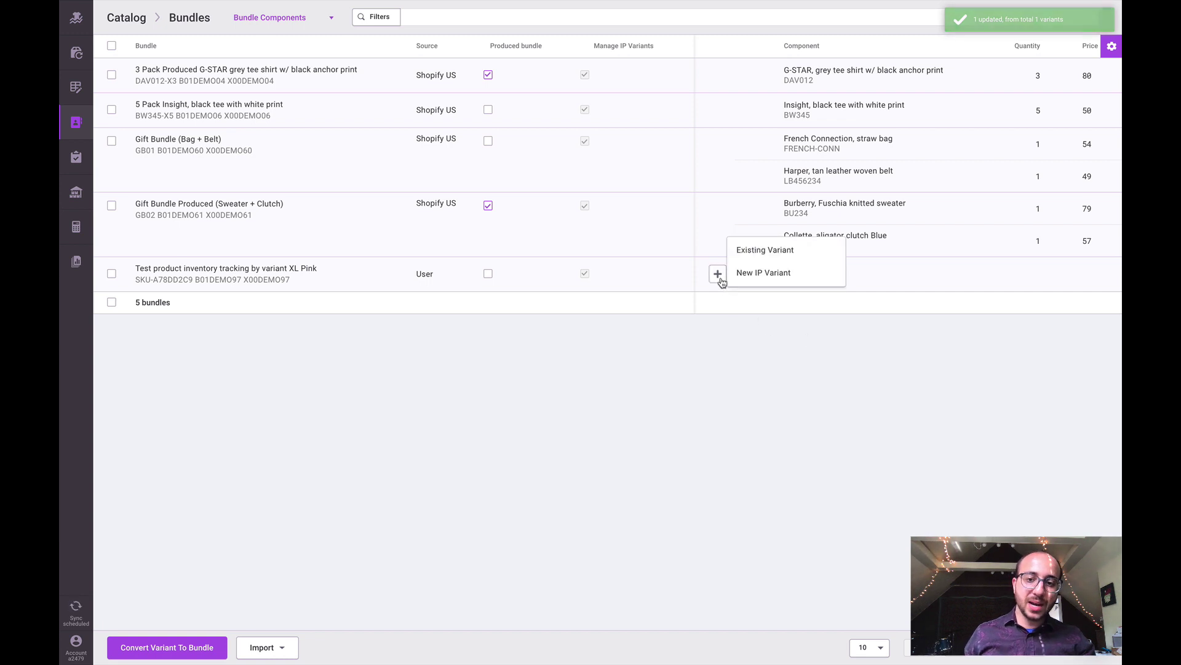
pyautogui.click(765, 252)
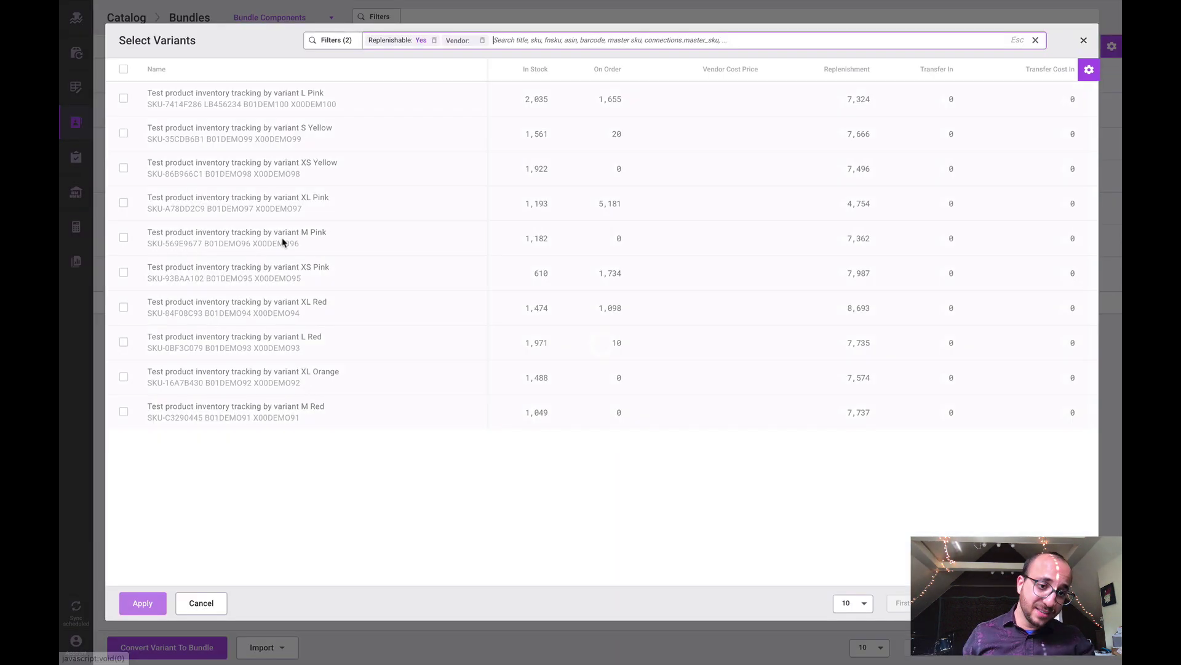
pyautogui.click(124, 308)
pyautogui.click(138, 602)
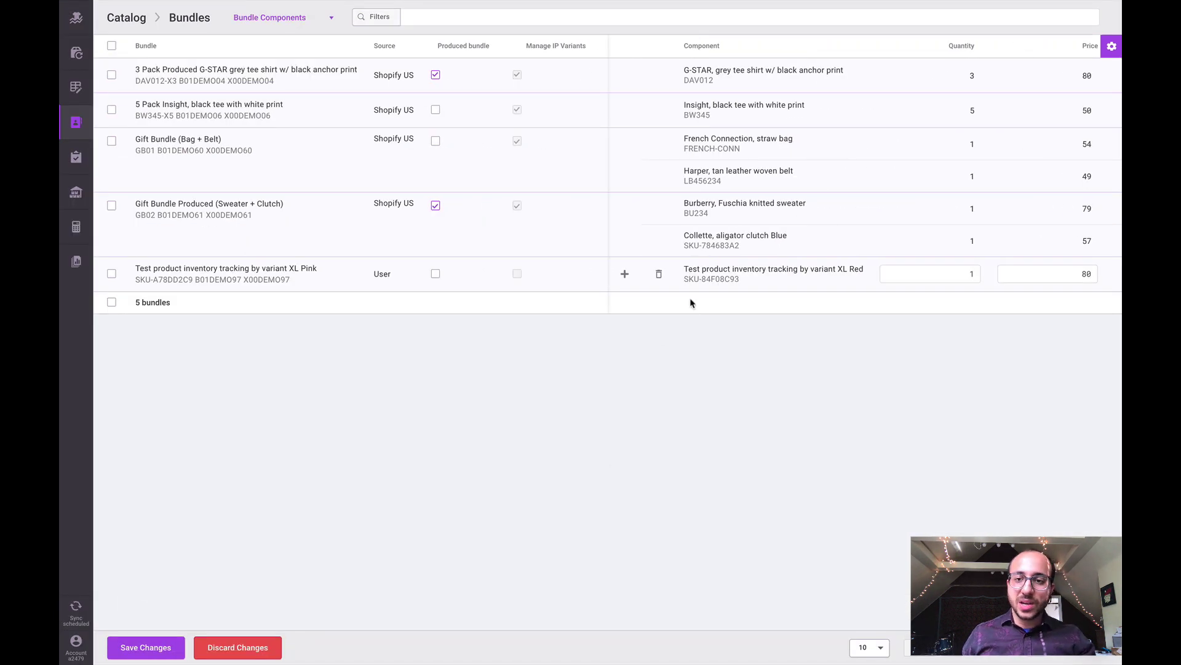
# - Create a new variant titled 'Dye' with SKU Dye123, add it to the bundle, and save
pyautogui.click(625, 274)
pyautogui.click(672, 274)
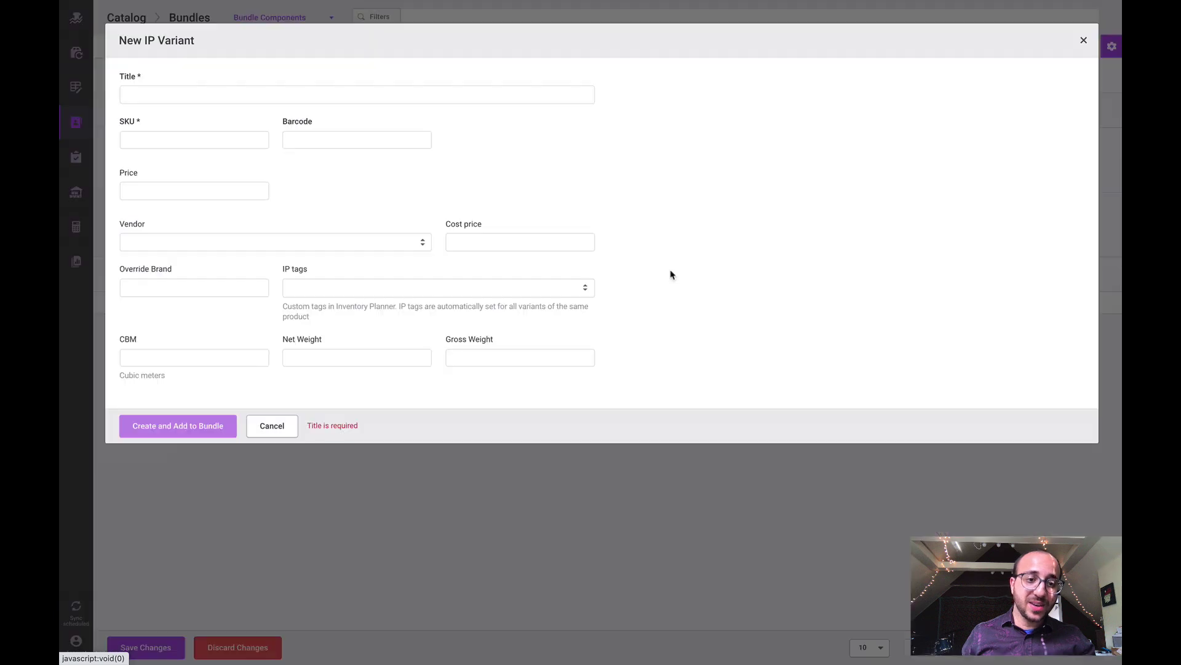
pyautogui.click(298, 93)
pyautogui.write('Dye')
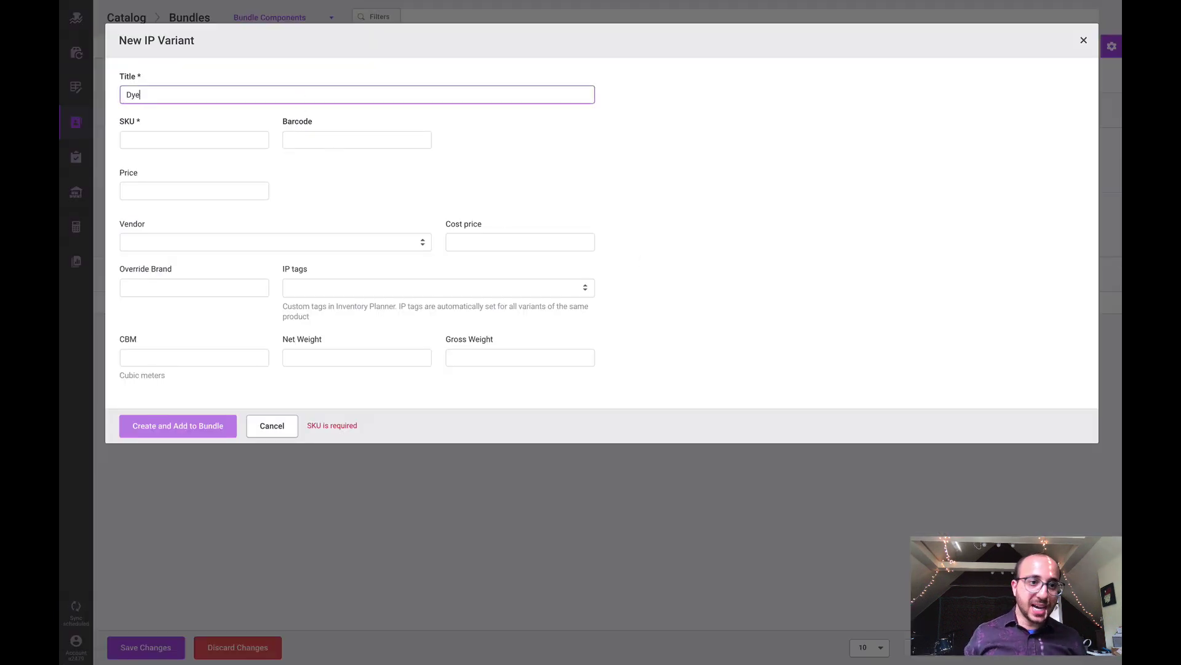
pyautogui.click(229, 141)
pyautogui.write('Dye123')
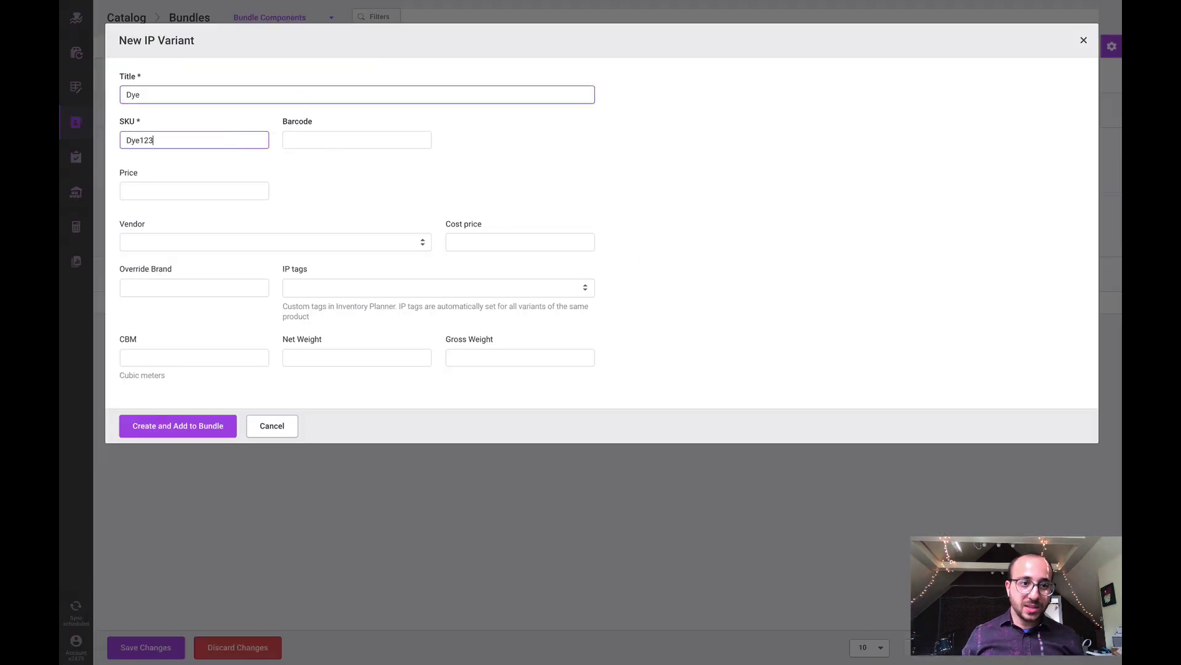
pyautogui.click(196, 424)
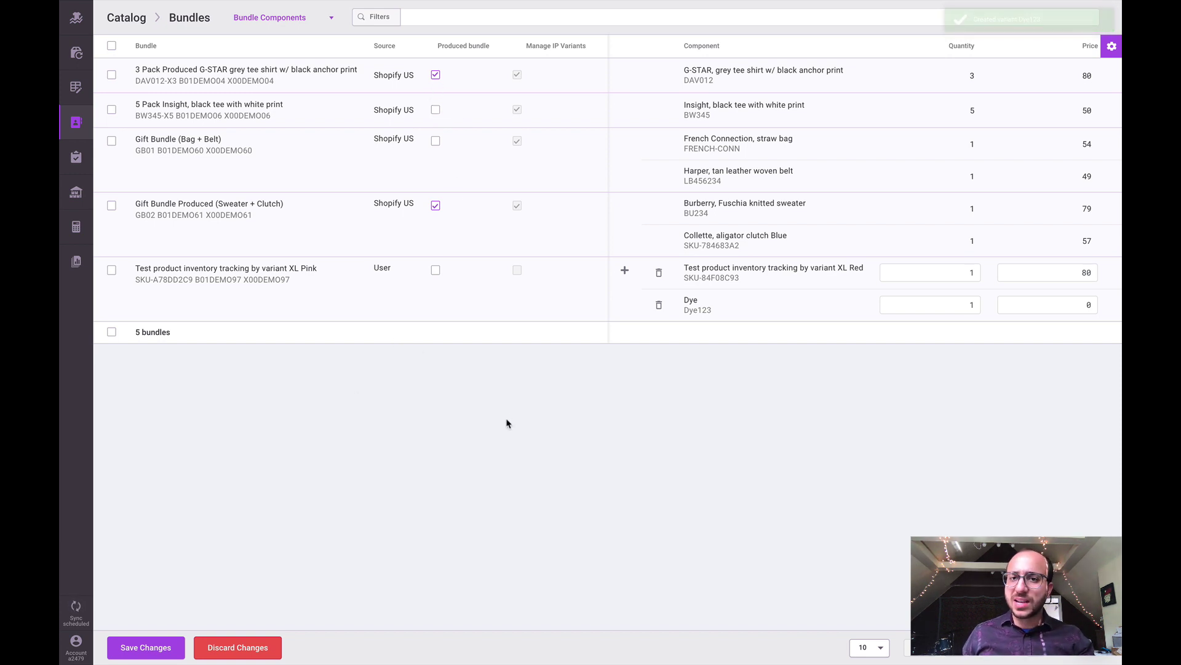
pyautogui.click(142, 640)
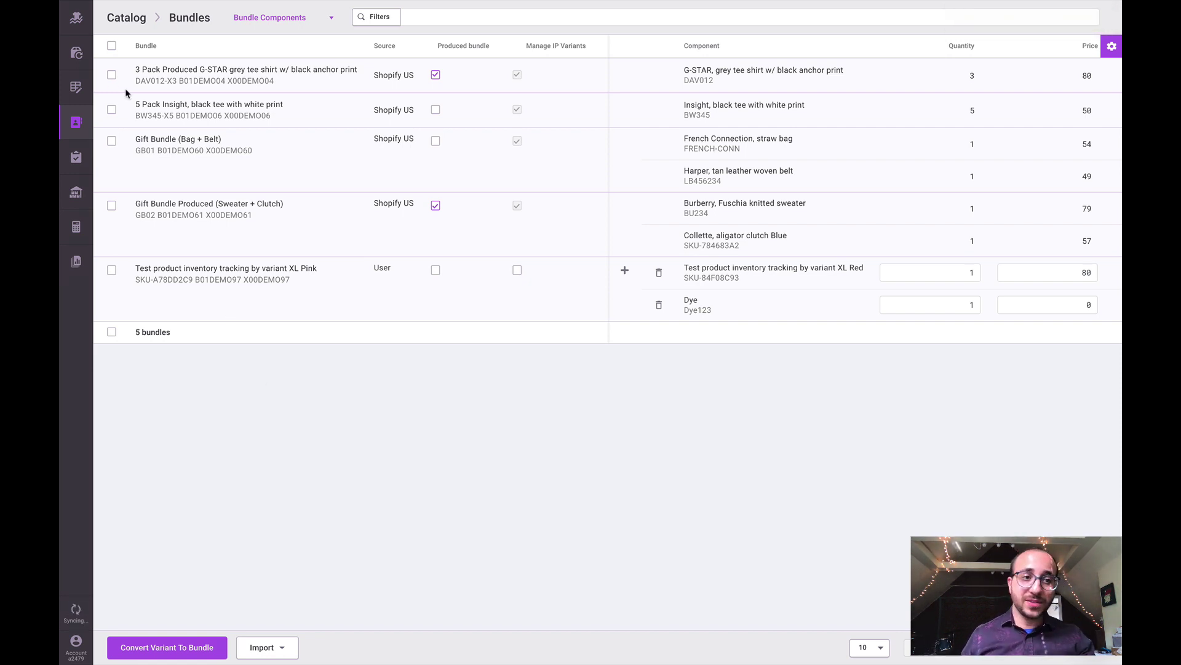
# - On the Replenishment page, review the Insight black tee's vendor, bundle and warehouse details, then close them
pyautogui.click(80, 55)
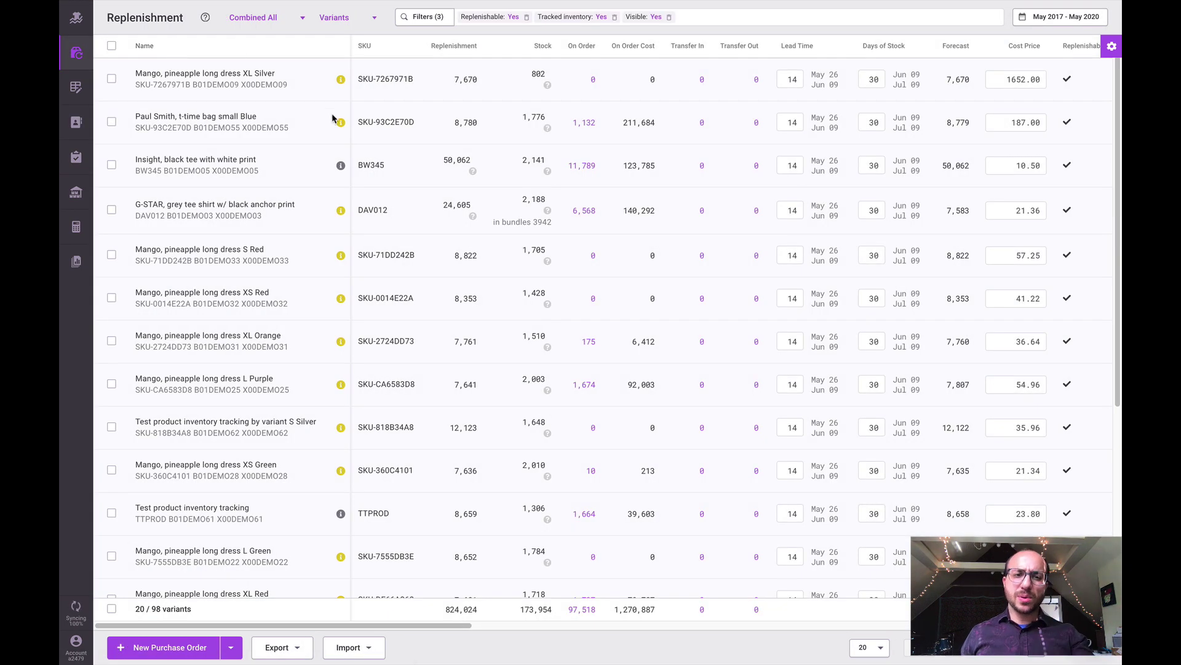
pyautogui.click(341, 166)
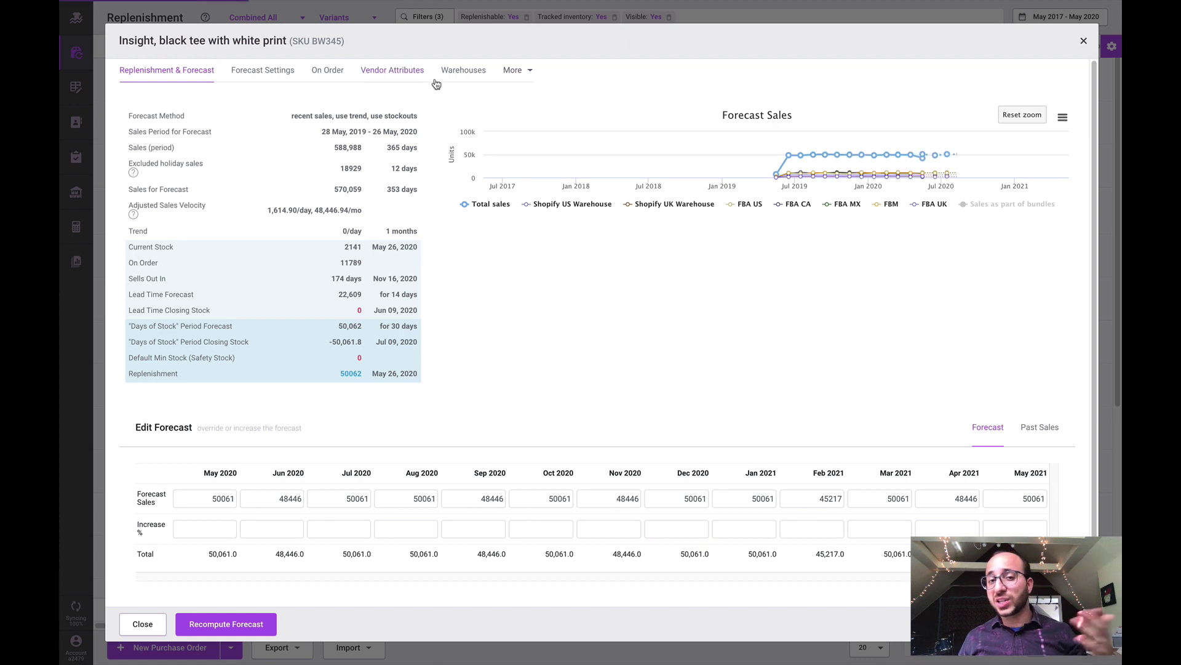
pyautogui.click(409, 72)
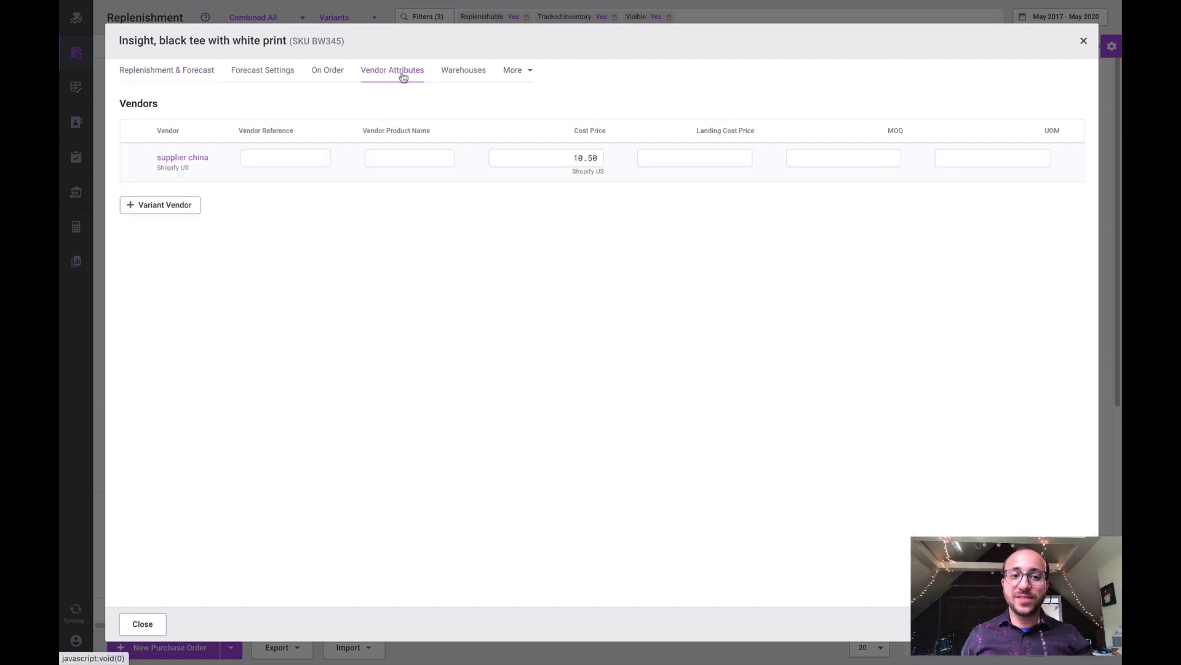
pyautogui.click(520, 74)
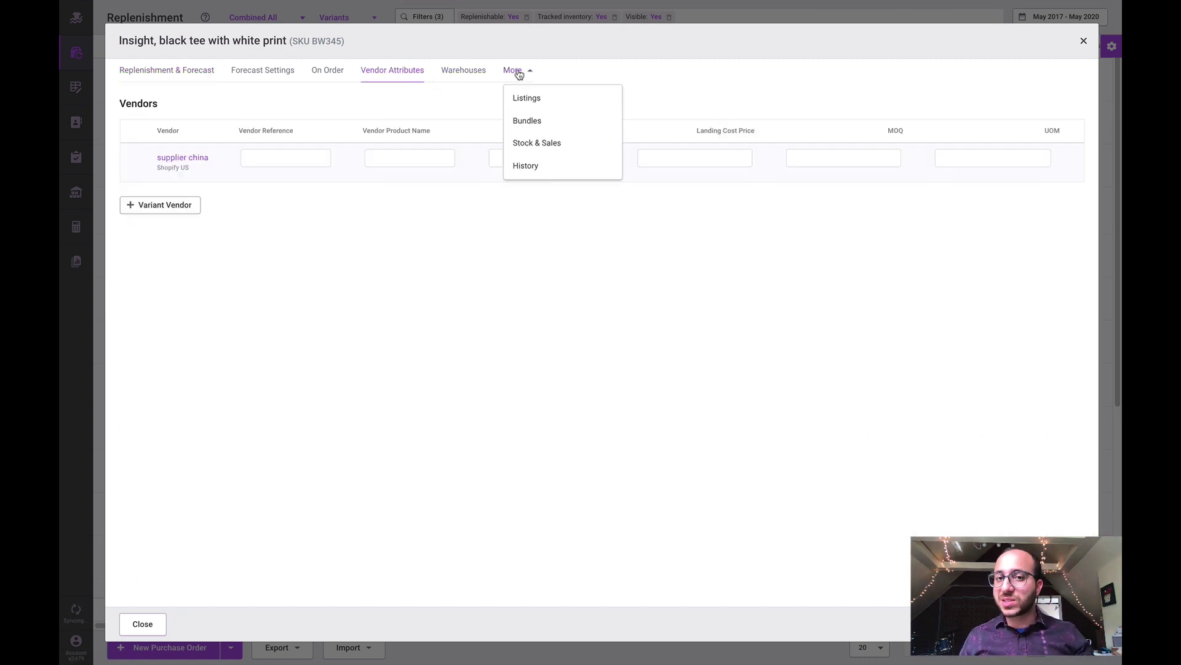
pyautogui.click(536, 122)
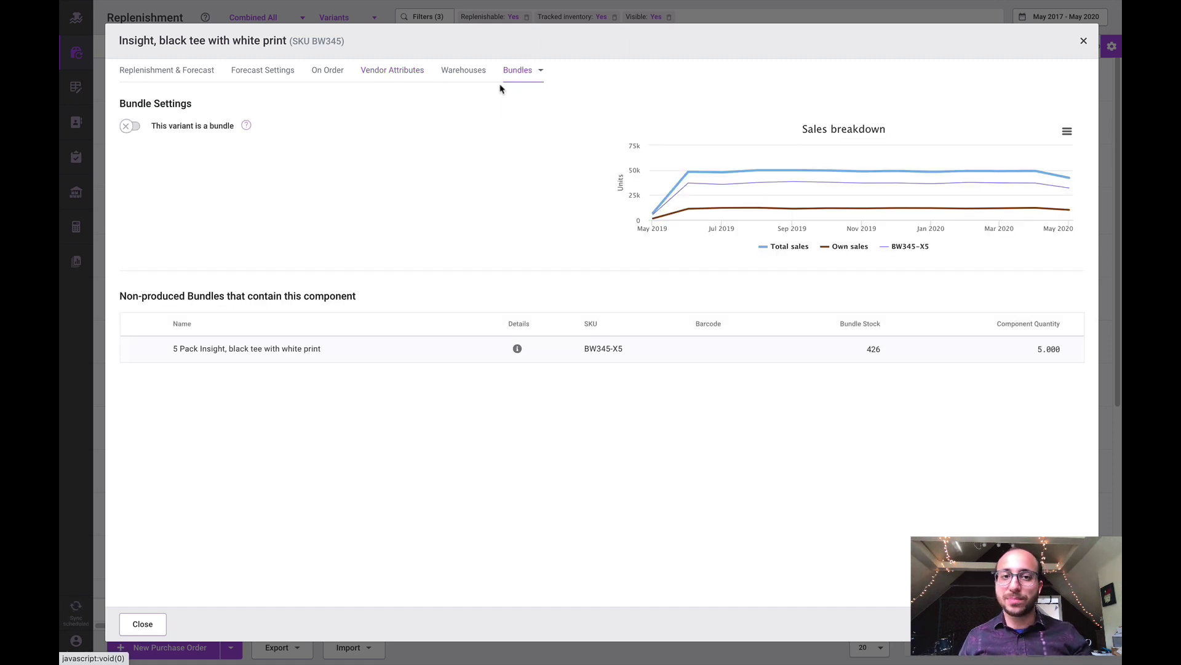
pyautogui.click(476, 72)
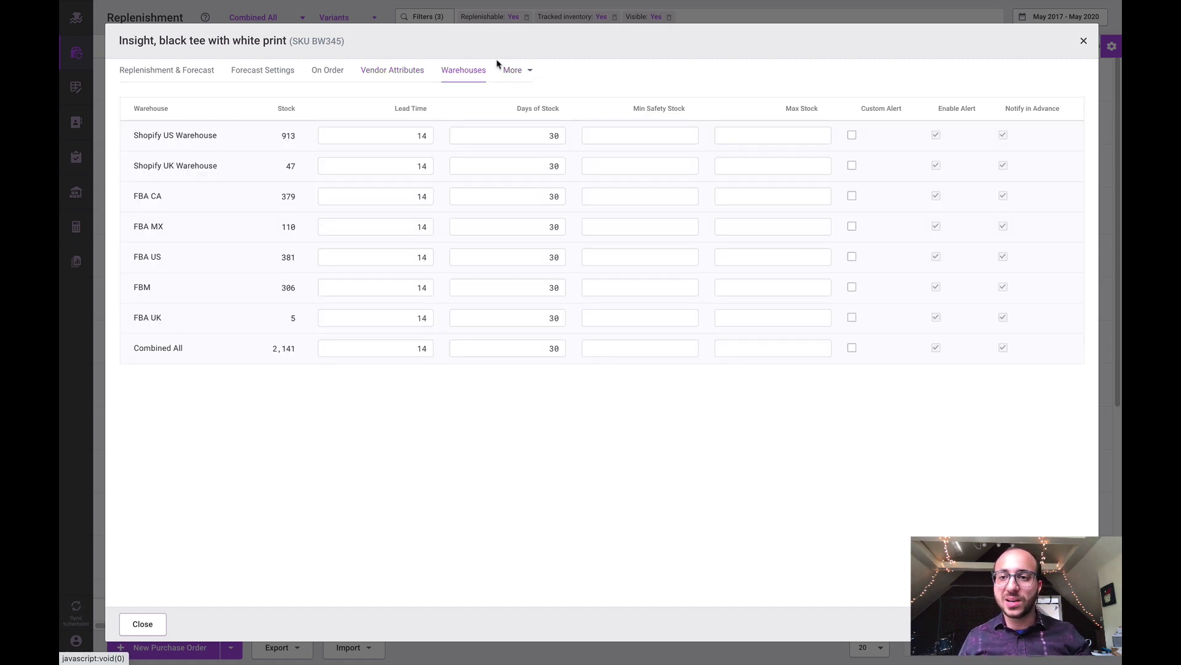
pyautogui.click(526, 19)
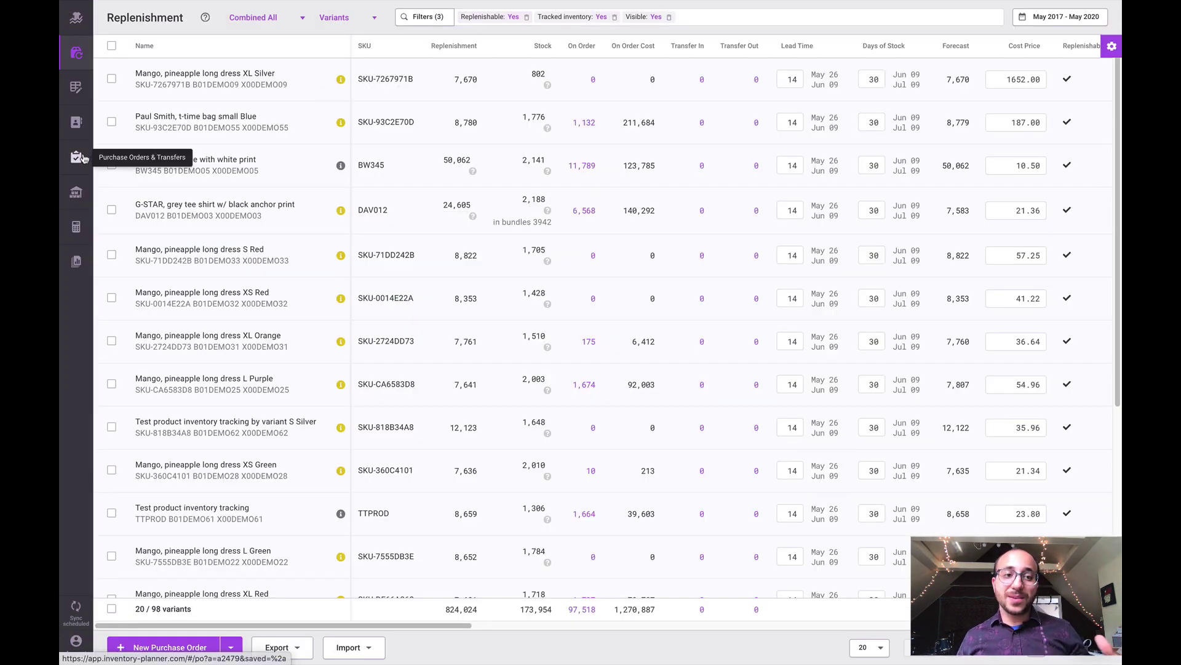